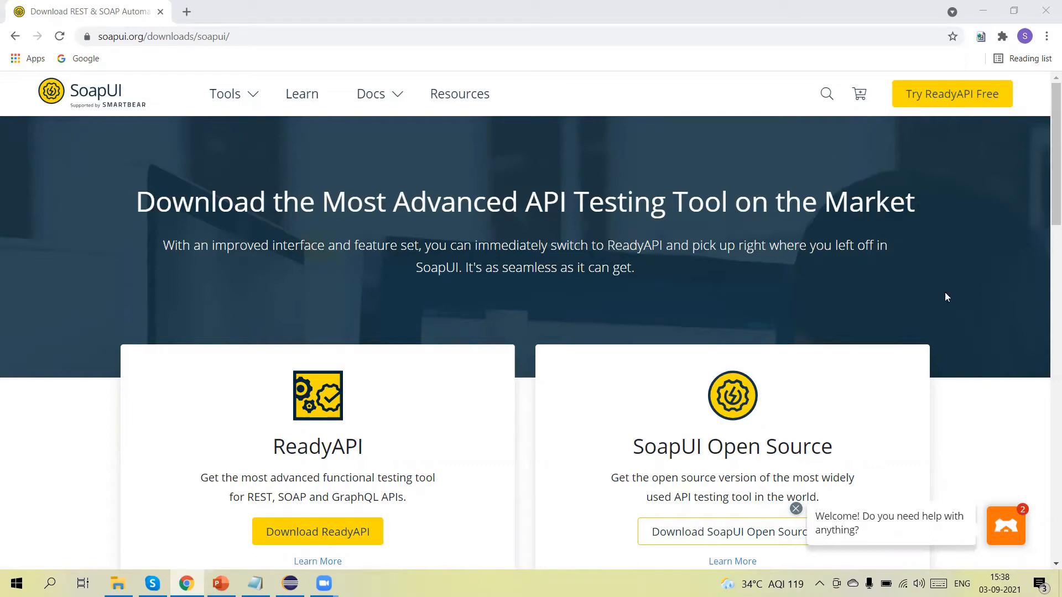
Dismiss the chat prompt and download the SoapUI Open Source installer
left_click(796, 508)
scroll(811, 362, "down", 3)
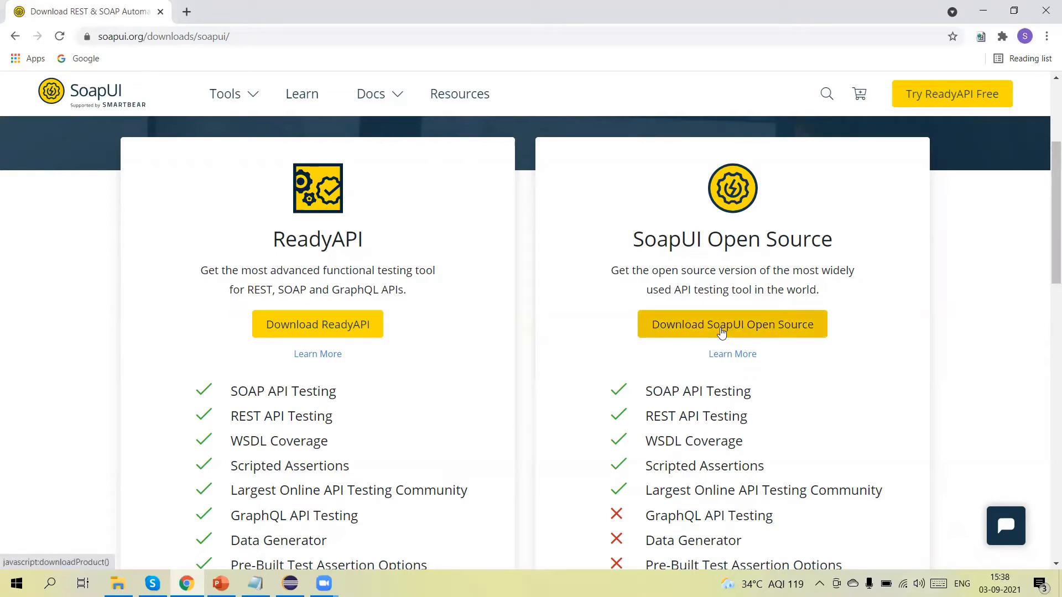
left_click(722, 332)
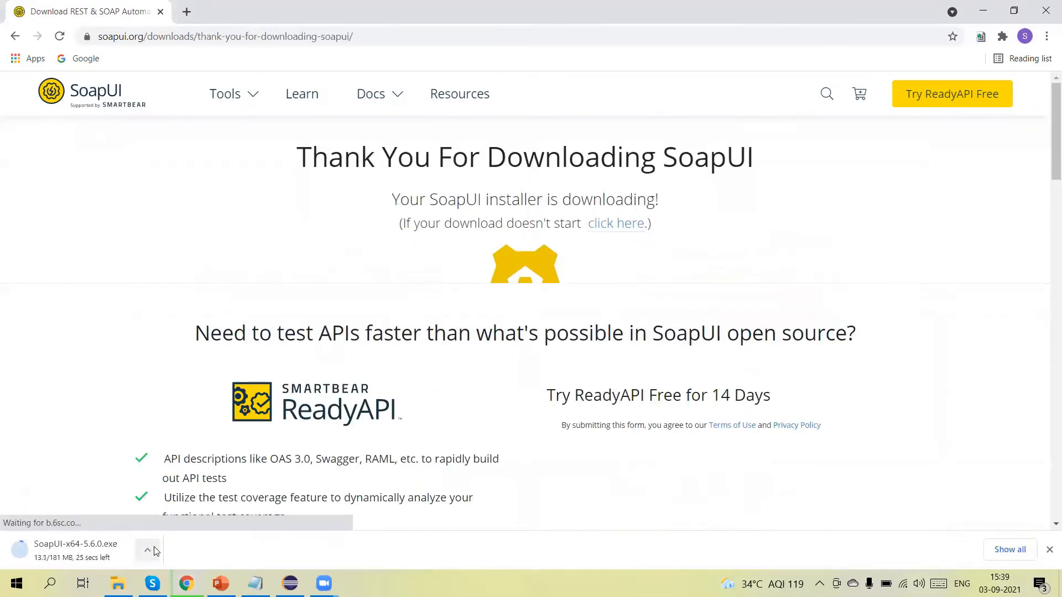
Return to the downloads page and compare the feature lists of ReadyAPI and SoapUI Open Source
left_click(16, 36)
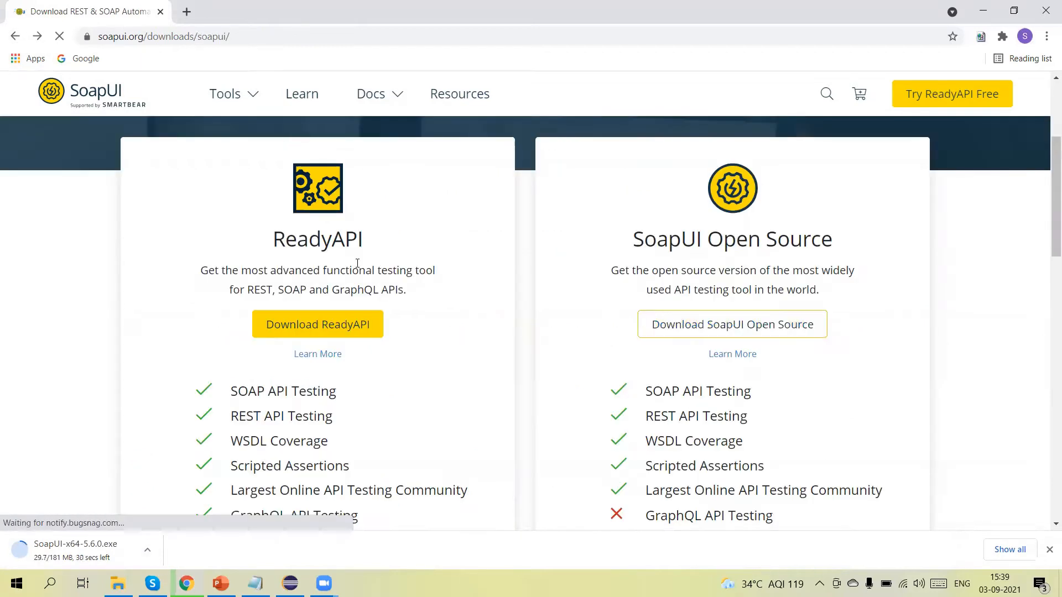
scroll(340, 311, "down", 2)
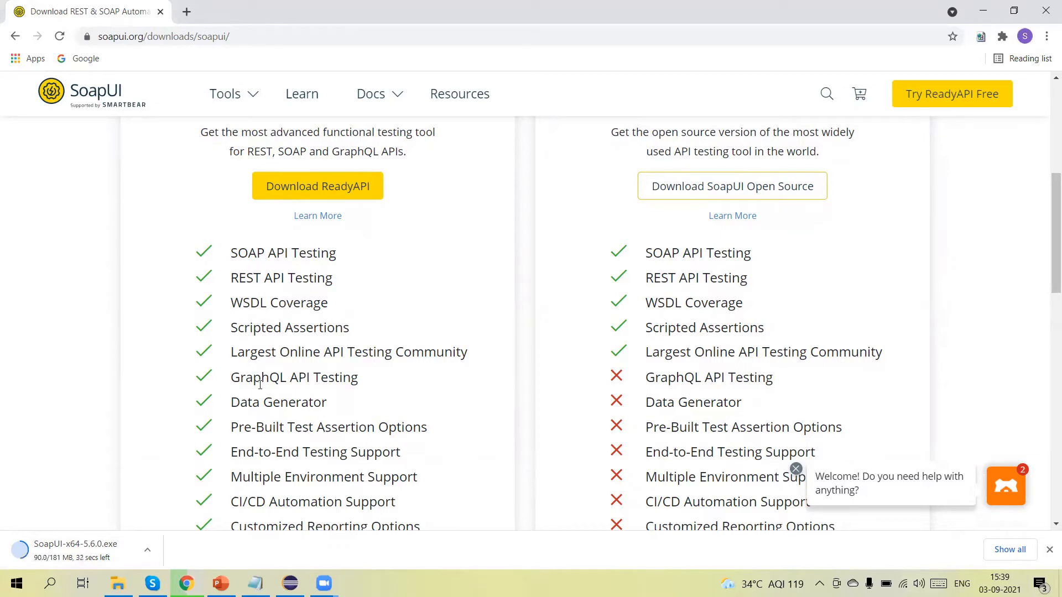
left_click_drag(261, 384, 324, 384)
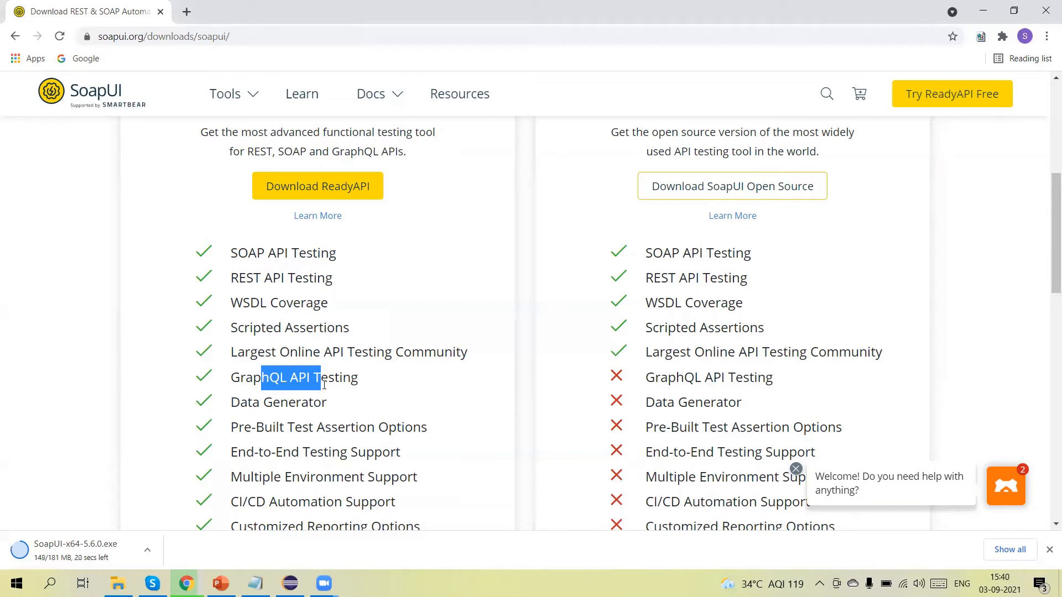
scroll(260, 309, "down", 2)
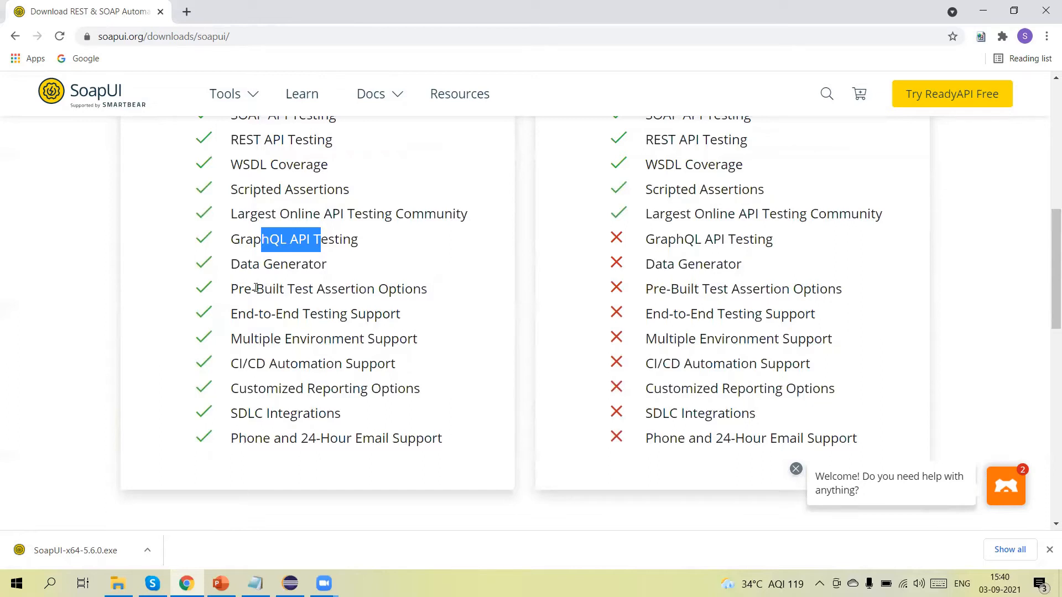
scroll(255, 289, "up", 3)
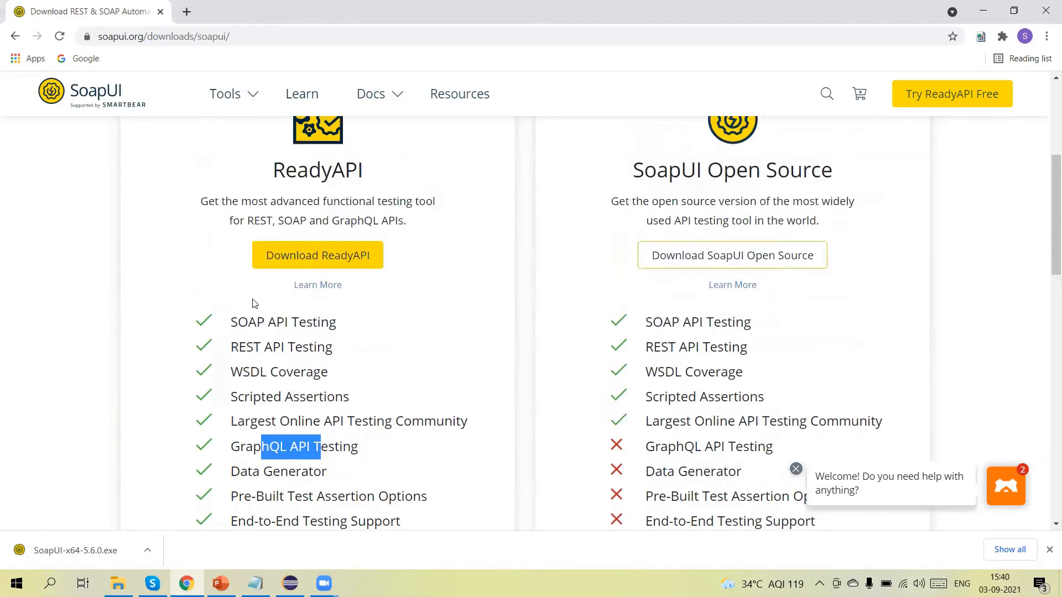
scroll(254, 293, "down", 3)
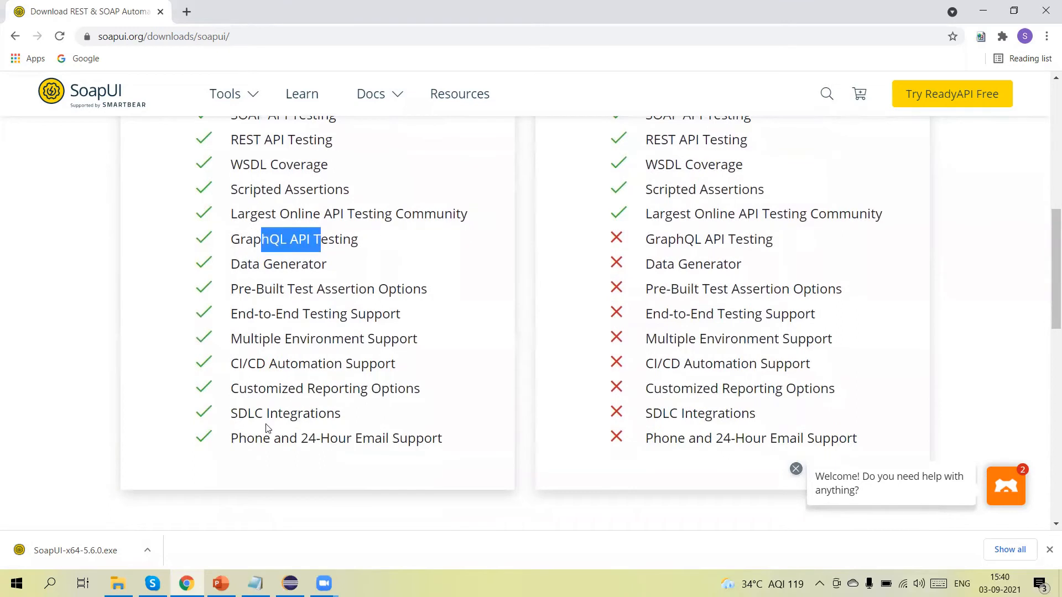
left_click_drag(247, 438, 334, 444)
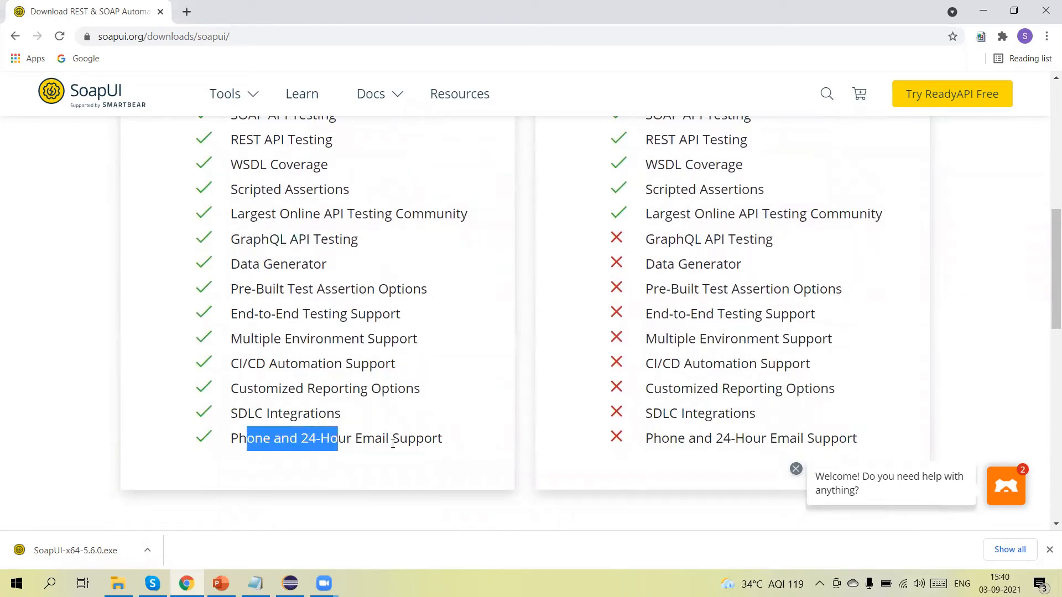
left_click(338, 440)
left_click_drag(357, 439, 434, 440)
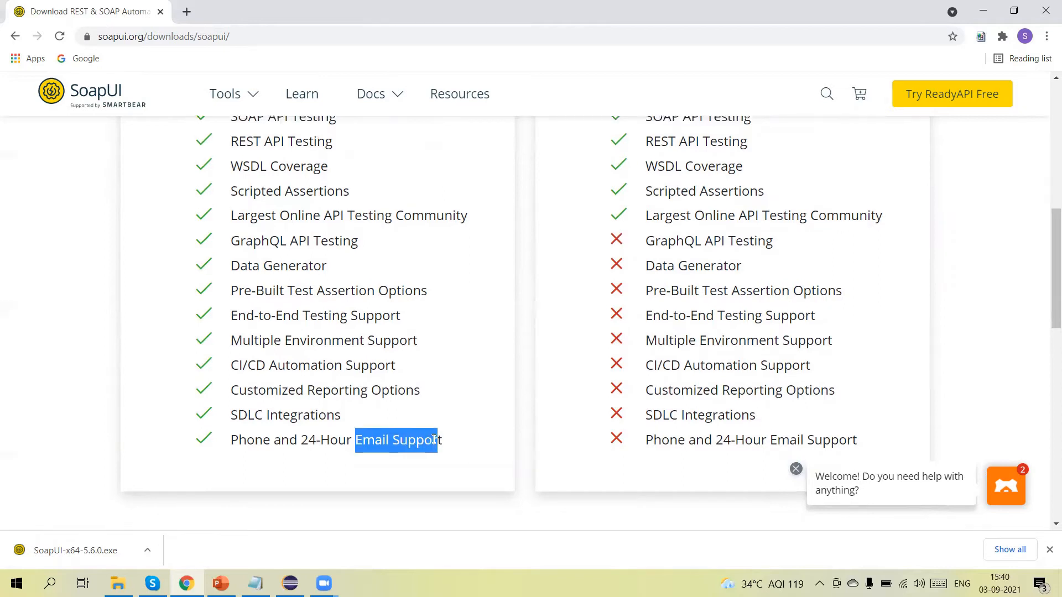
scroll(434, 440, "up", 3)
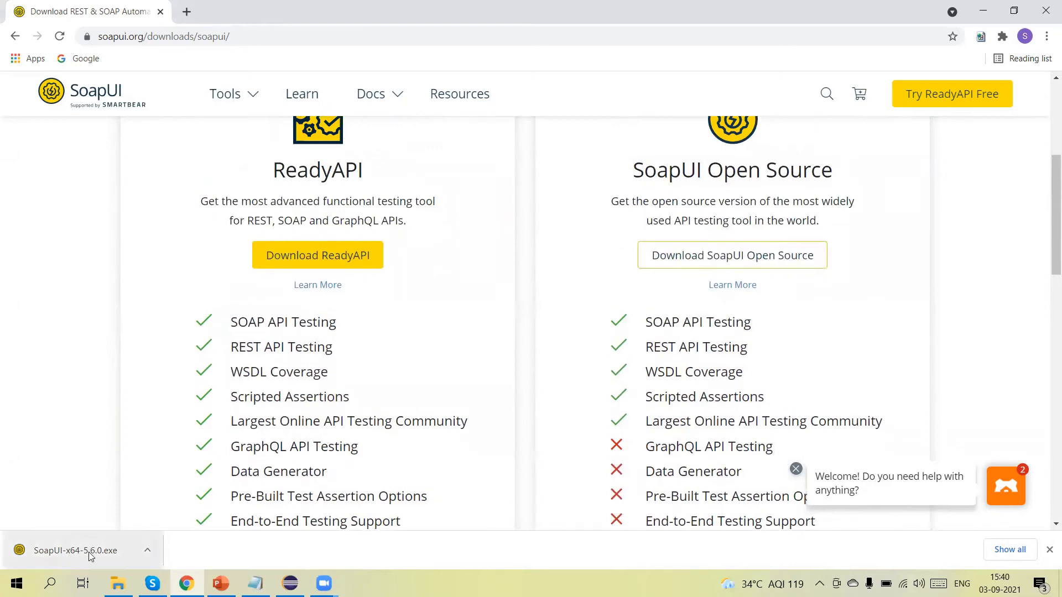
Run the downloaded SoapUI-x64-5.6.0.exe installer, keeping the default destination directory and the SoapUI and Tutorials components
left_click(118, 553)
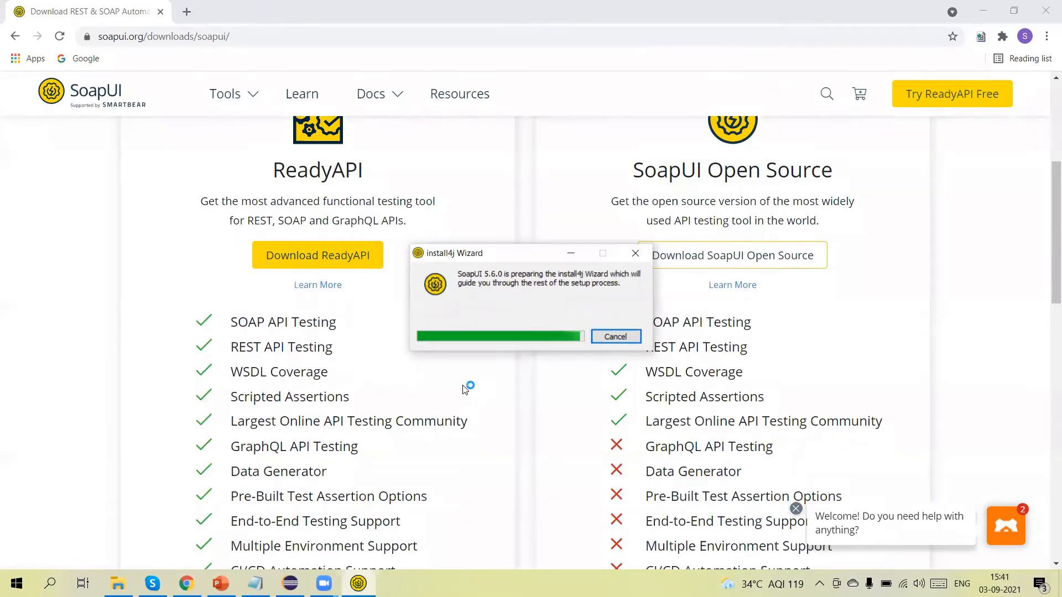
left_click(619, 412)
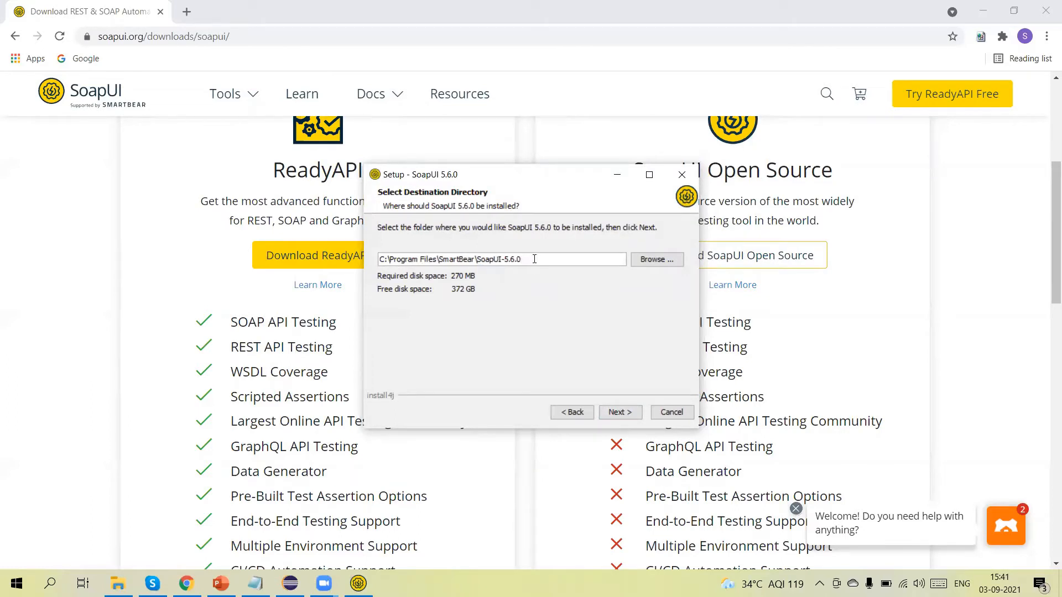
left_click_drag(531, 259, 481, 257)
left_click(620, 412)
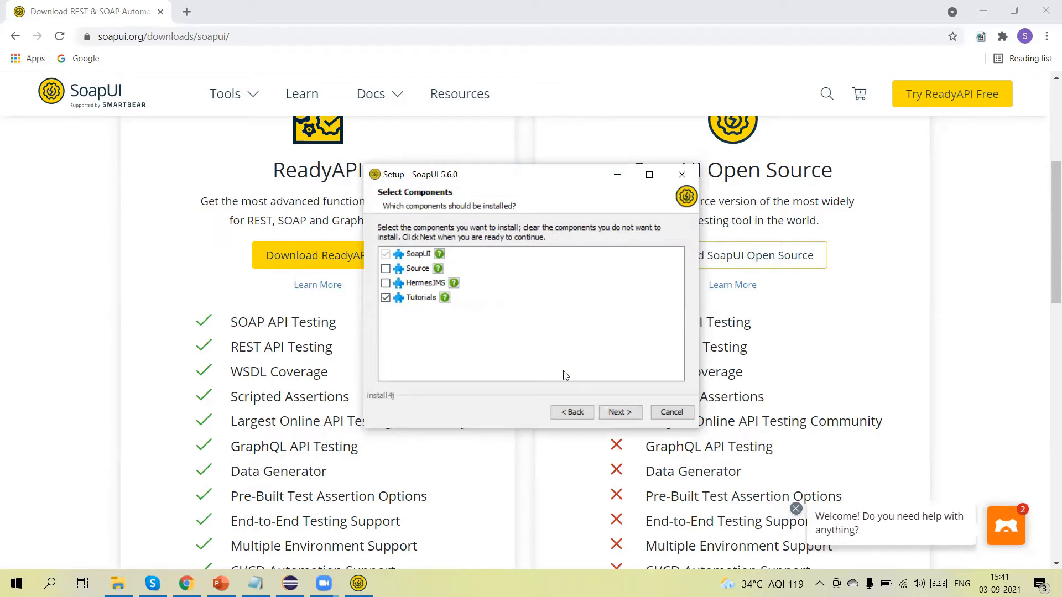
left_click(619, 412)
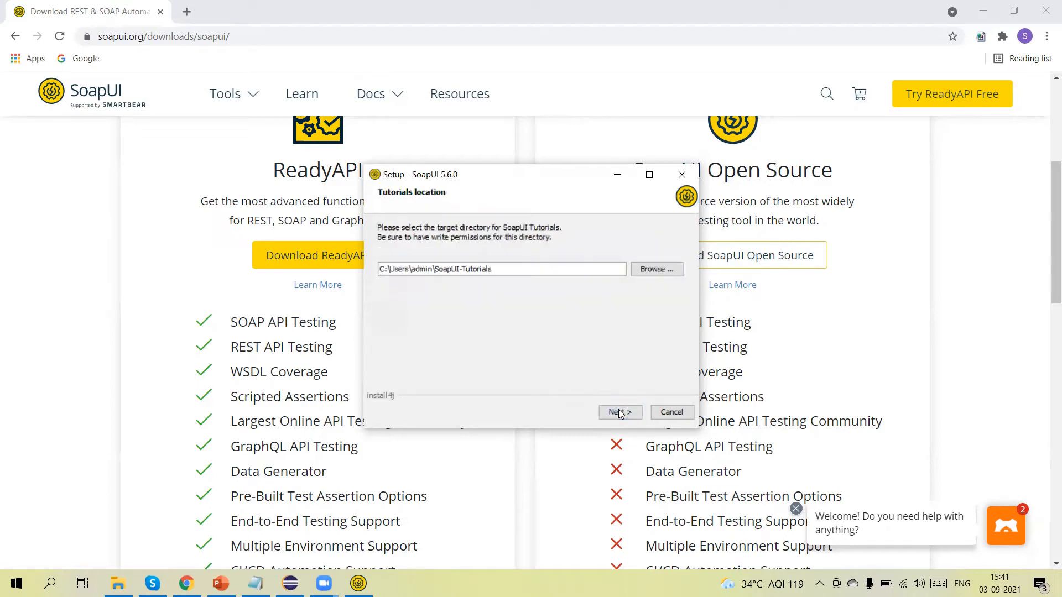
Accept the default tutorials directory and Start Menu folder, keep the desktop icon option, and install SoapUI 5.6.0
left_click_drag(436, 269, 494, 271)
left_click(614, 413)
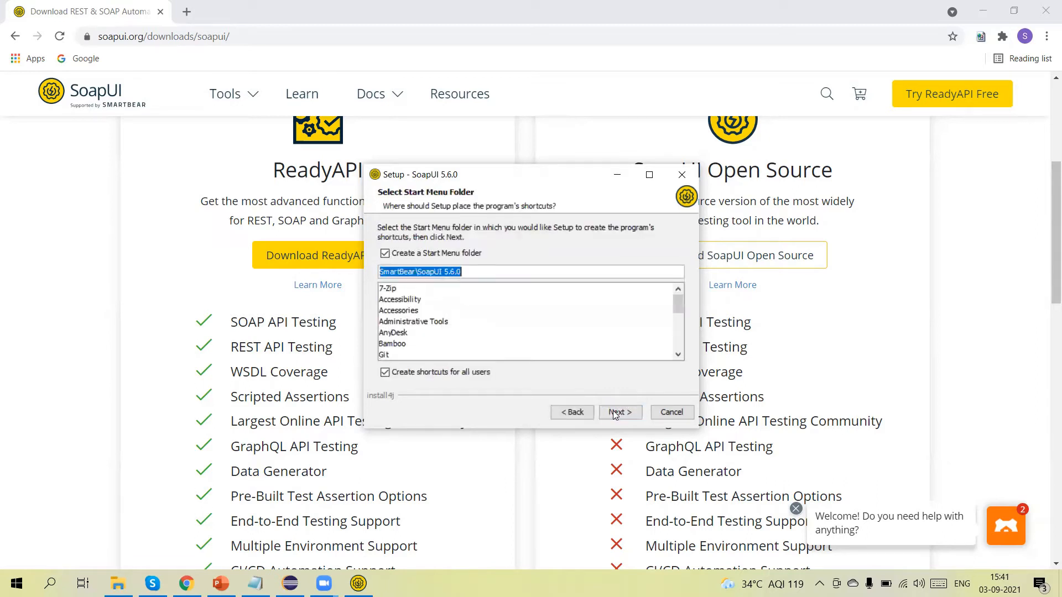
left_click(614, 412)
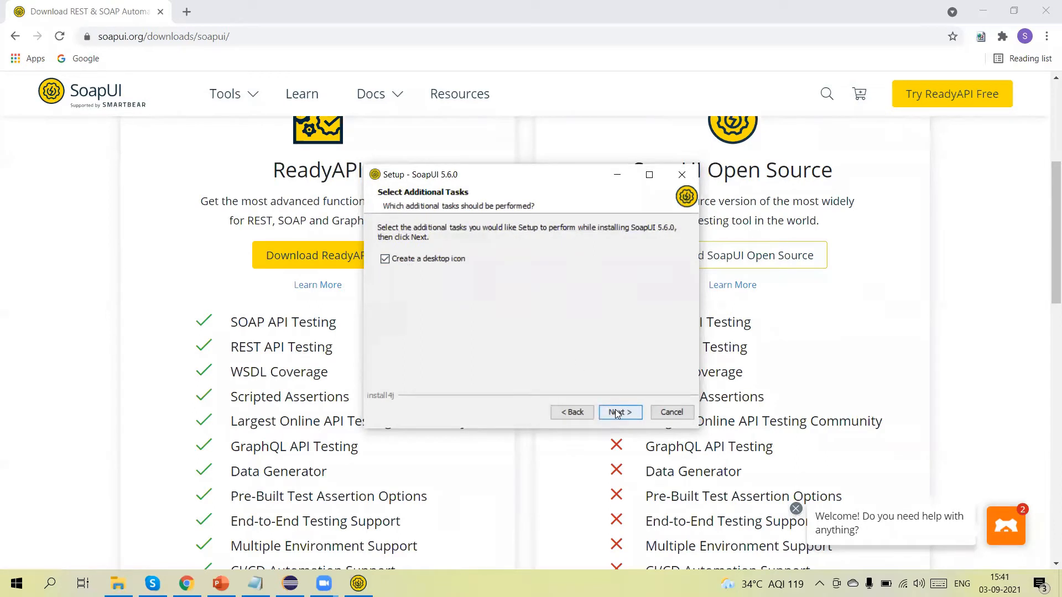
left_click(616, 413)
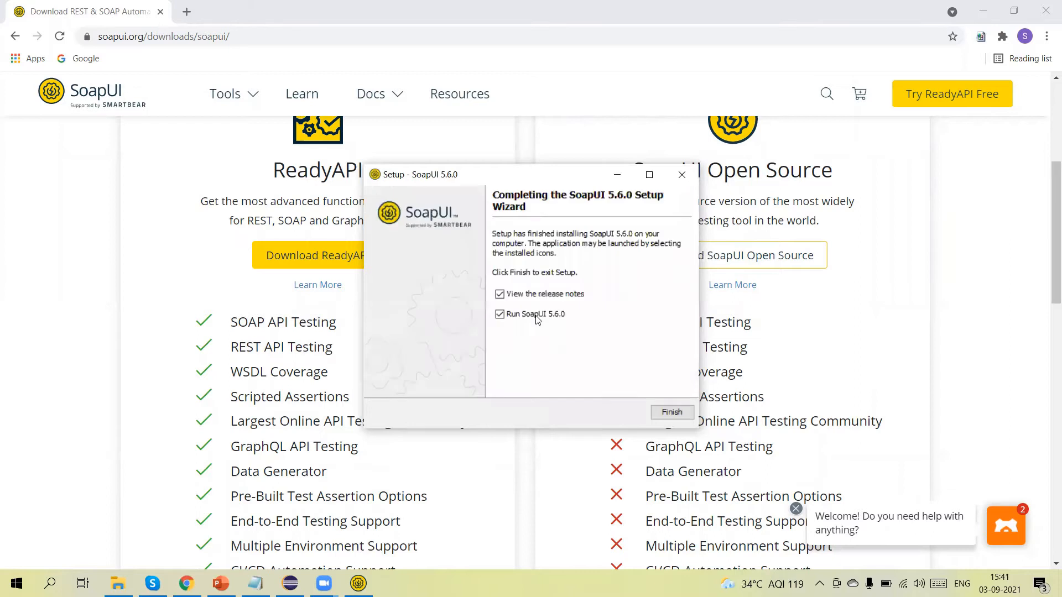
Finish the setup with the release notes option off and Run SoapUI 5.6.0 on, and close the Endpoint Explorer dialog
left_click(501, 294)
left_click(668, 414)
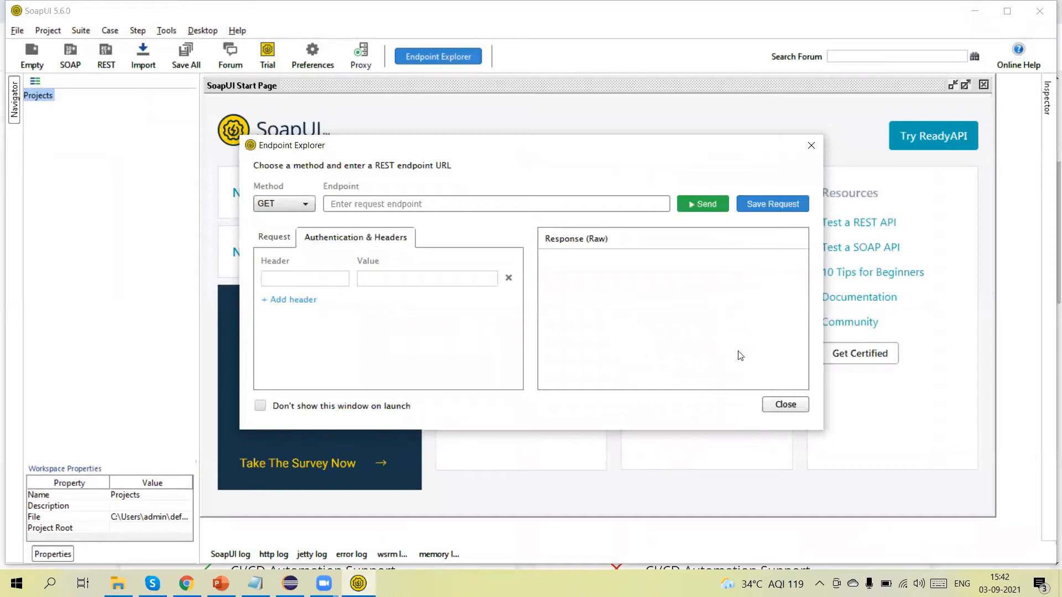
left_click(775, 406)
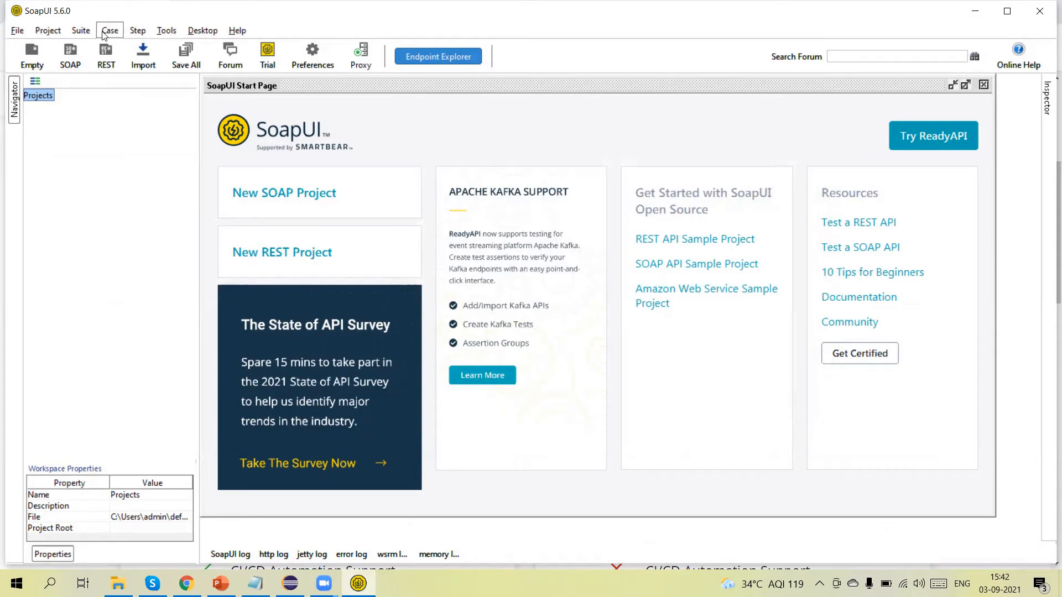
Create an empty project and rename it SoapUIProject
left_click(16, 30)
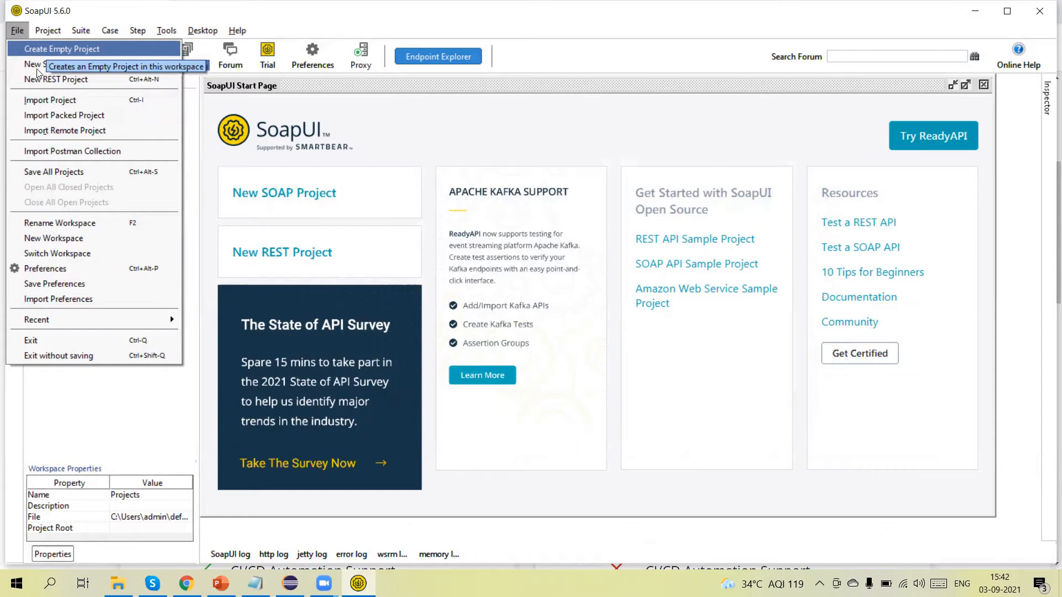
left_click(61, 50)
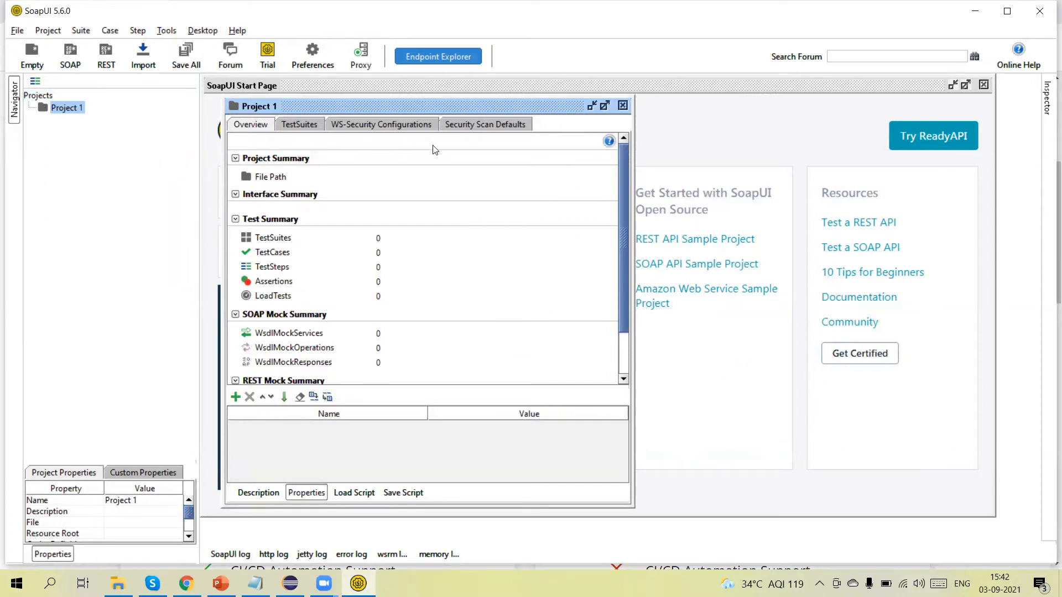
right_click(68, 110)
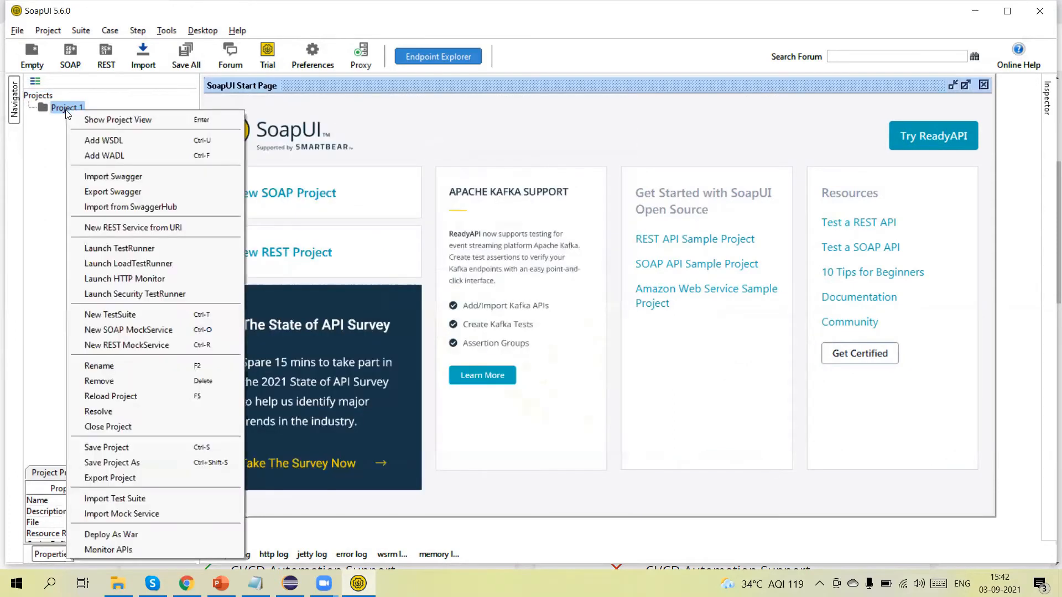
left_click(98, 366)
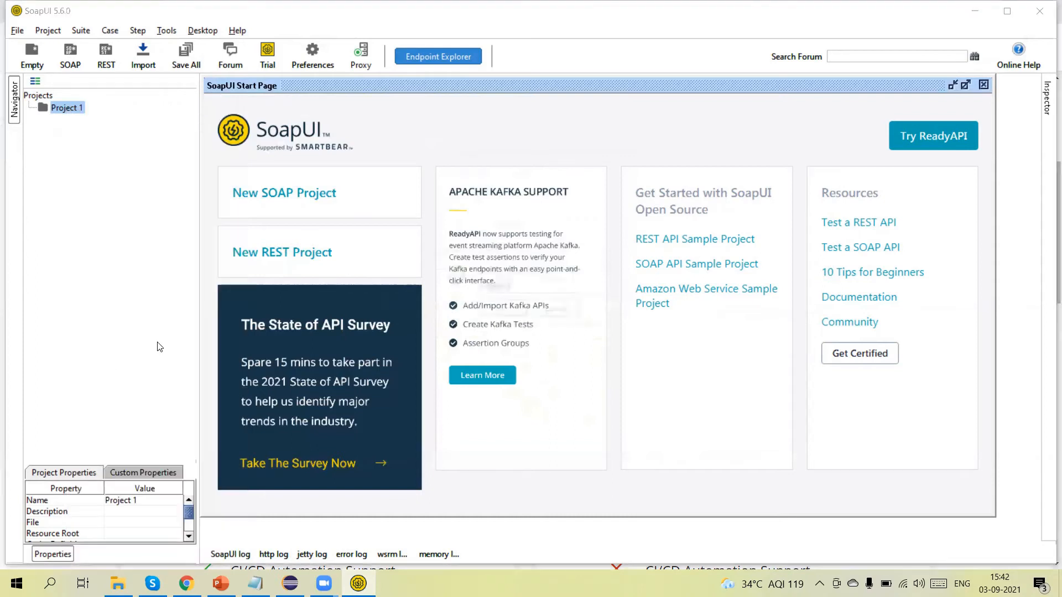
type("Soap")
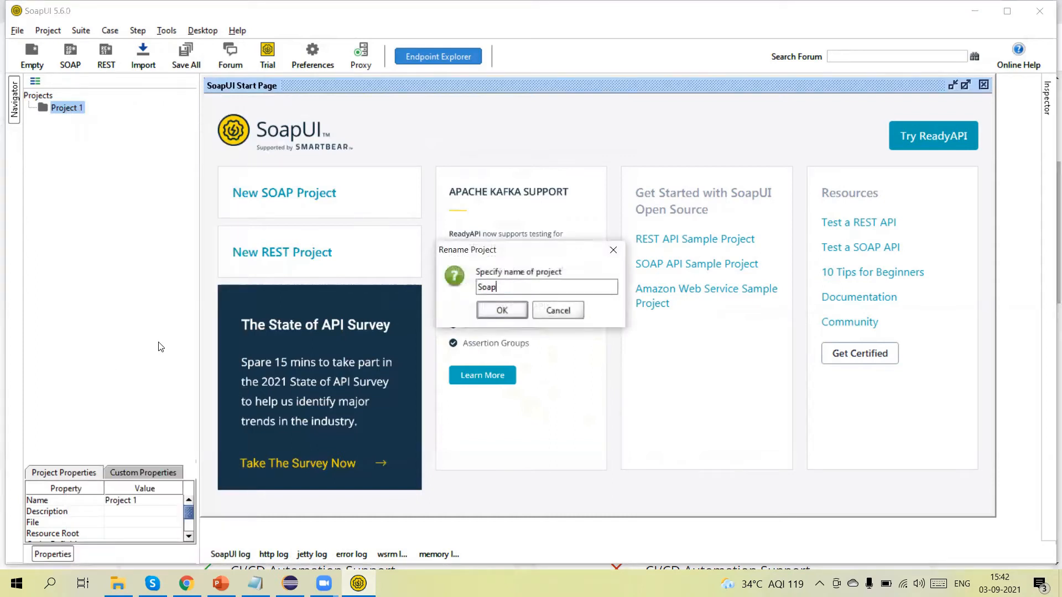
type("UIPto")
type("rojet")
key("Return")
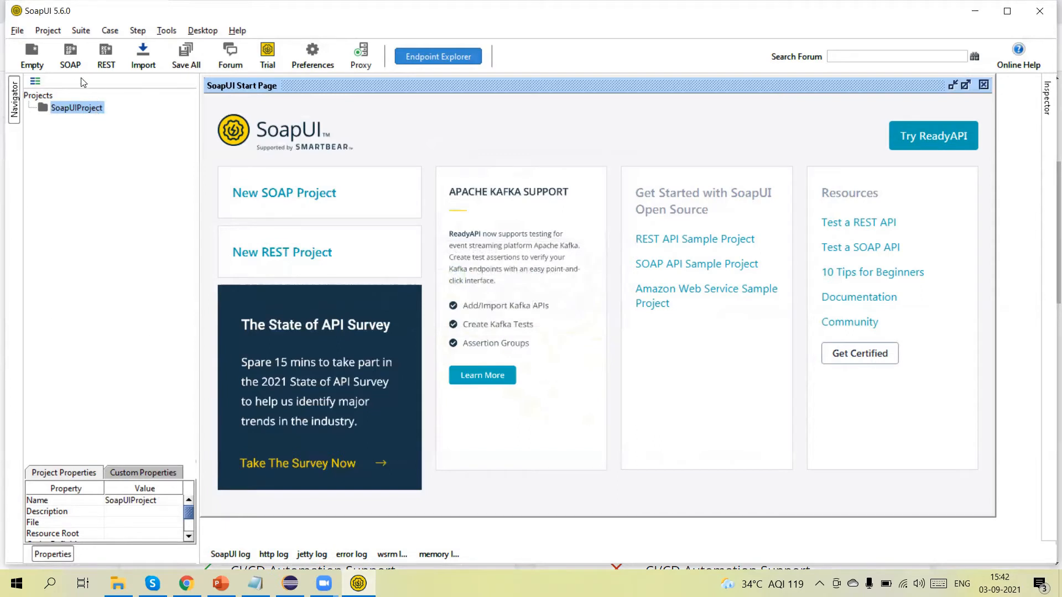
Create a second empty project and remove it from the workspace without saving
left_click(39, 55)
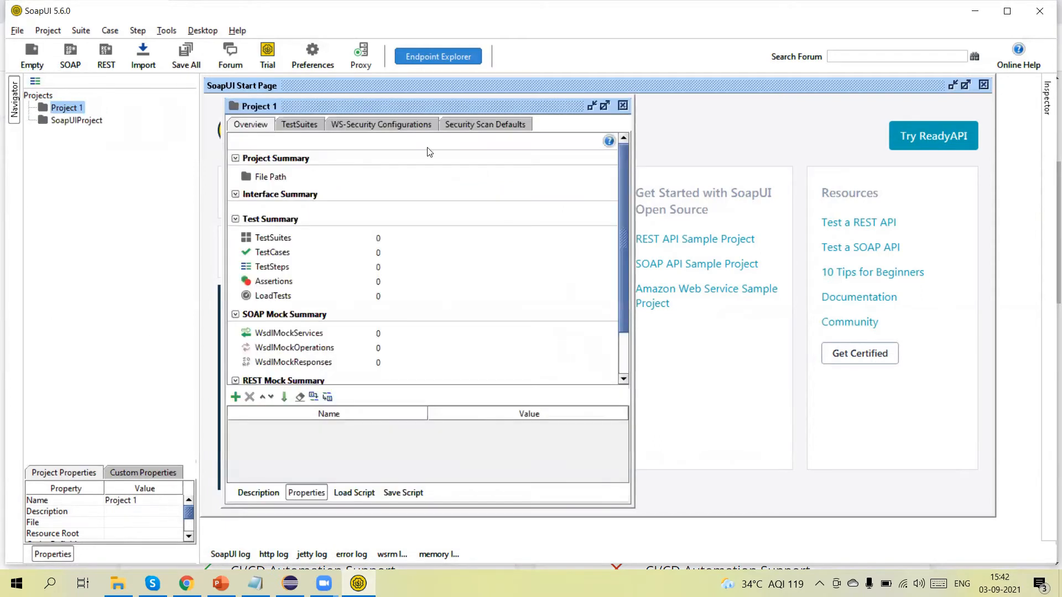
left_click(623, 106)
right_click(71, 107)
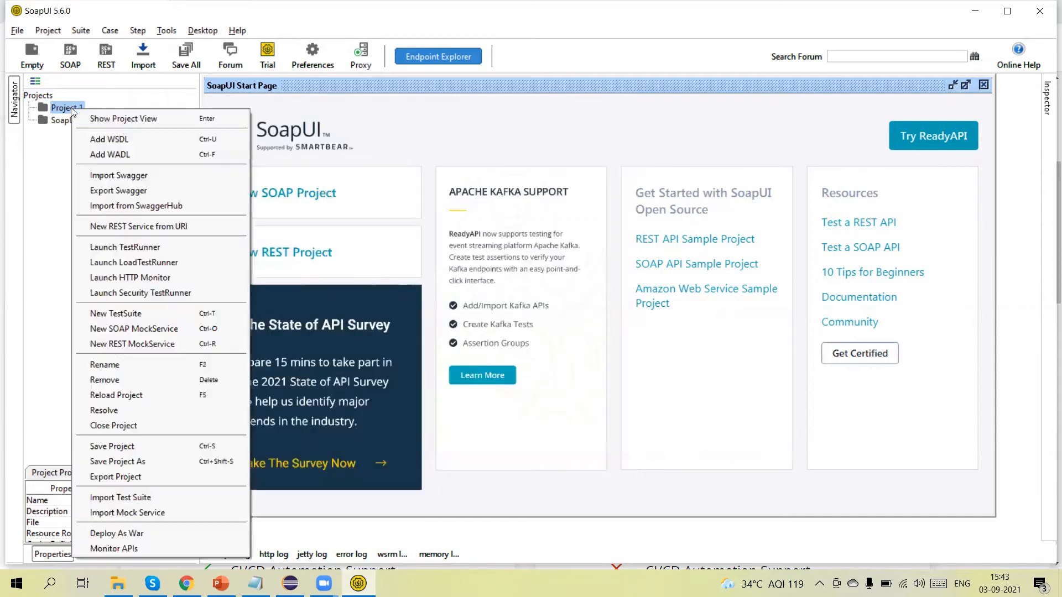
left_click(118, 379)
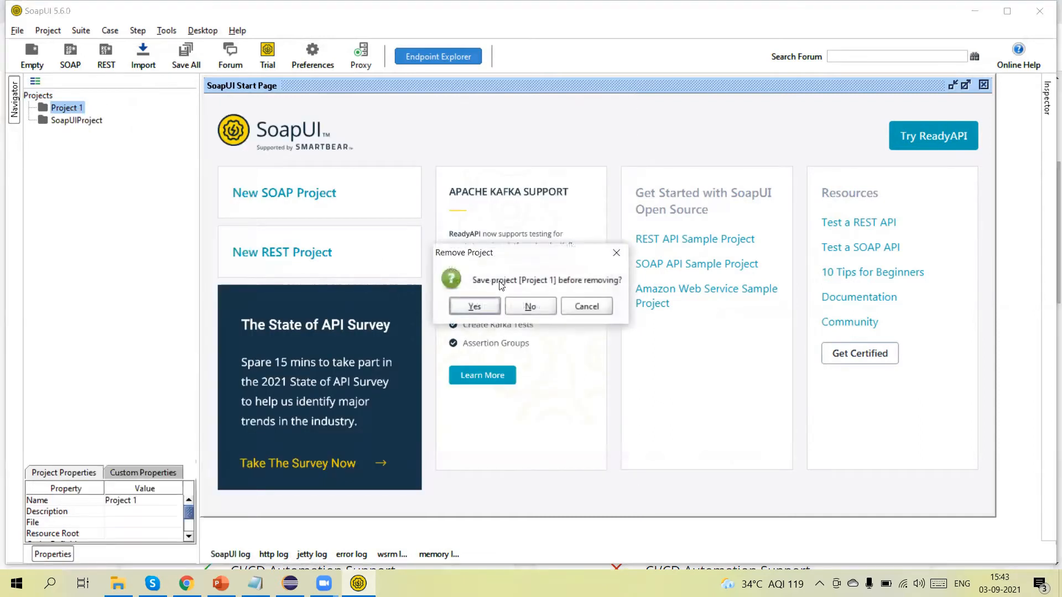
left_click(588, 304)
right_click(67, 110)
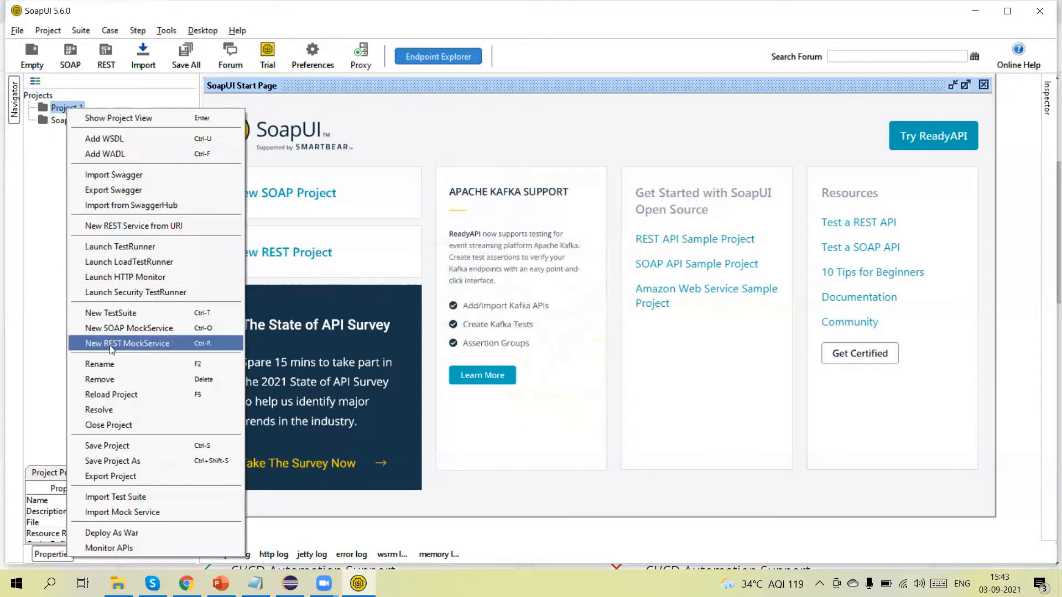
left_click(123, 379)
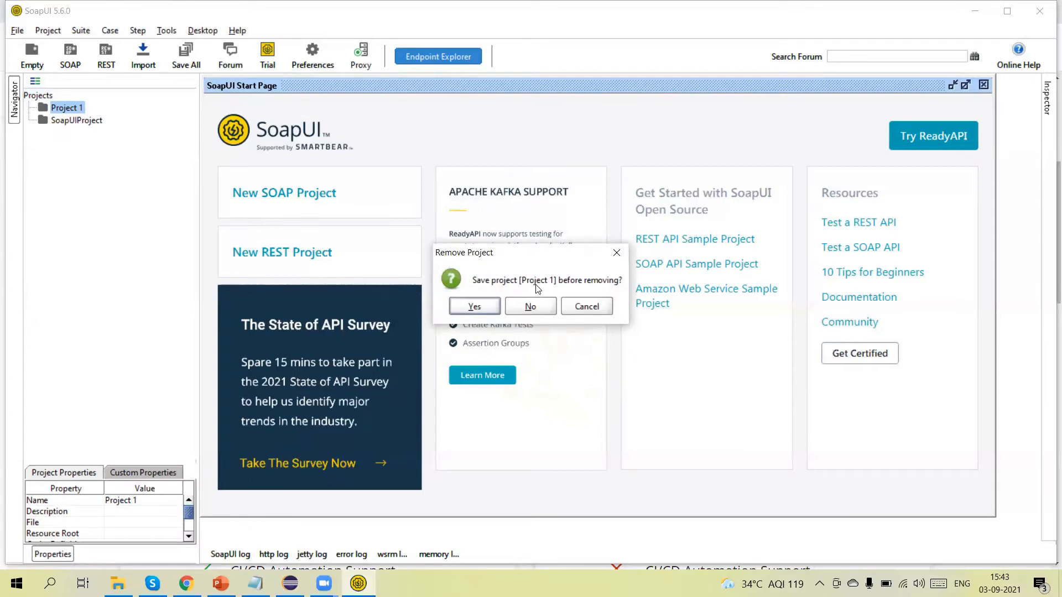
left_click(528, 305)
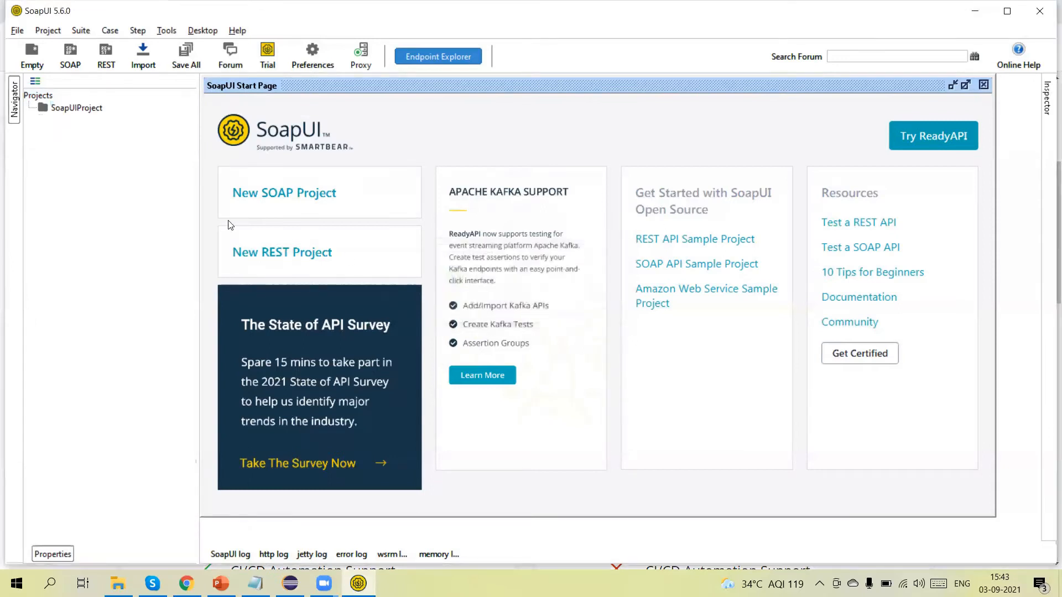
Examine the options for a new SOAP project, including its initial WSDL, and cancel the dialog
left_click(17, 30)
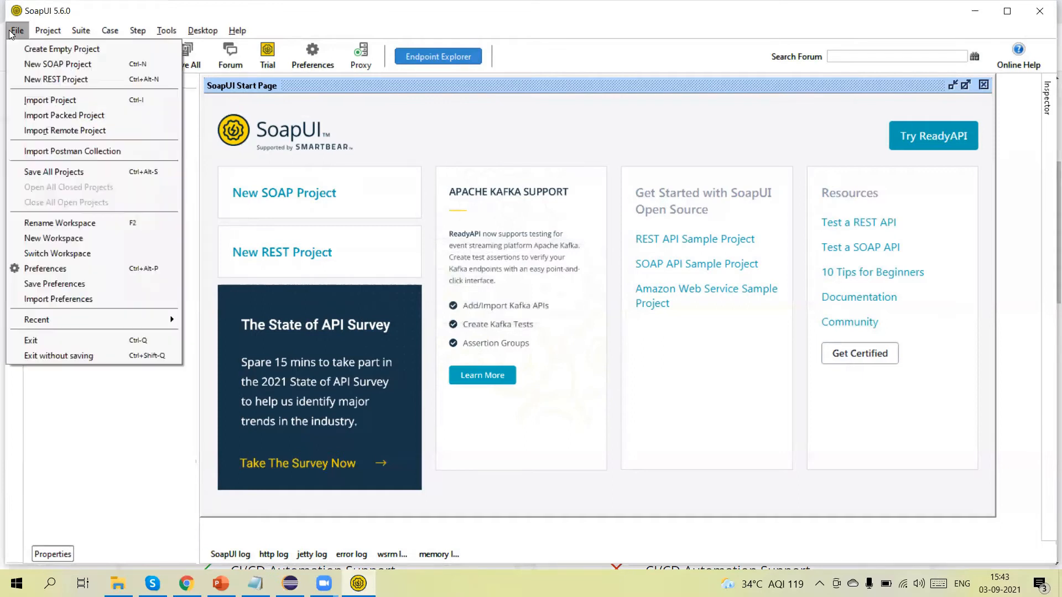
left_click(75, 64)
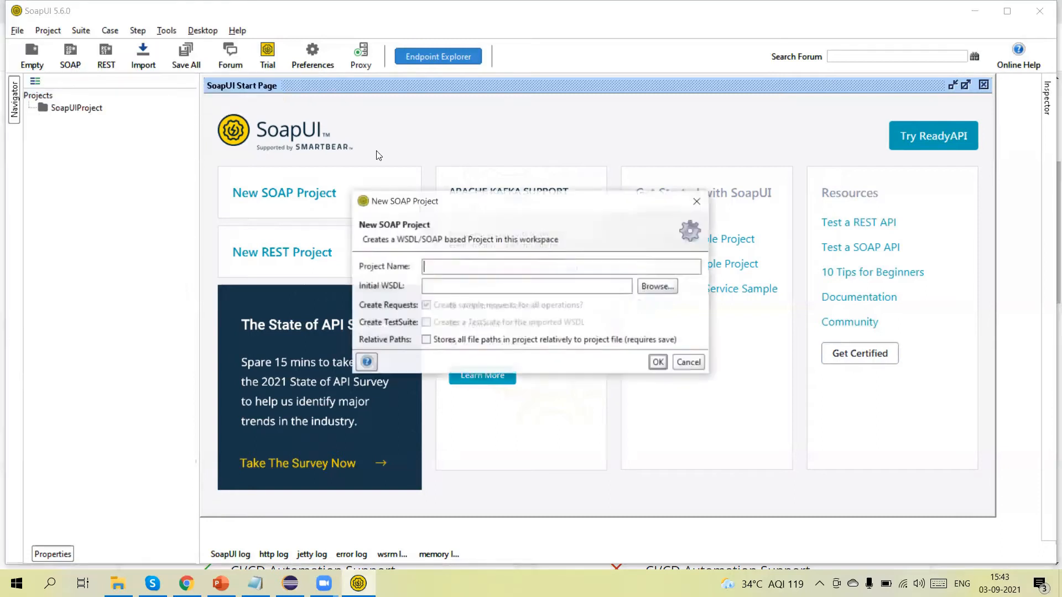
left_click(430, 284)
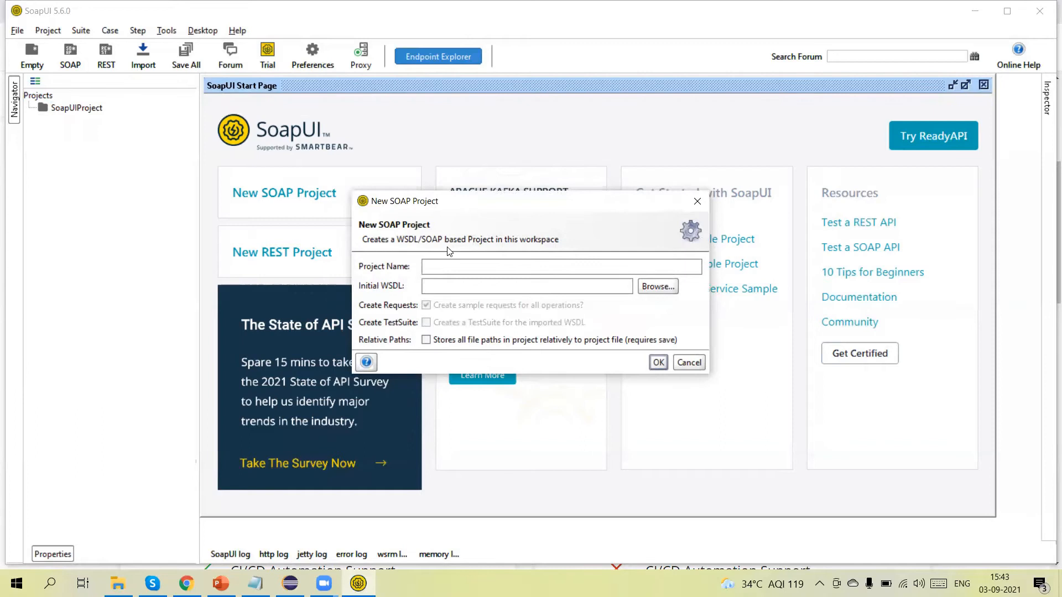
left_click(689, 362)
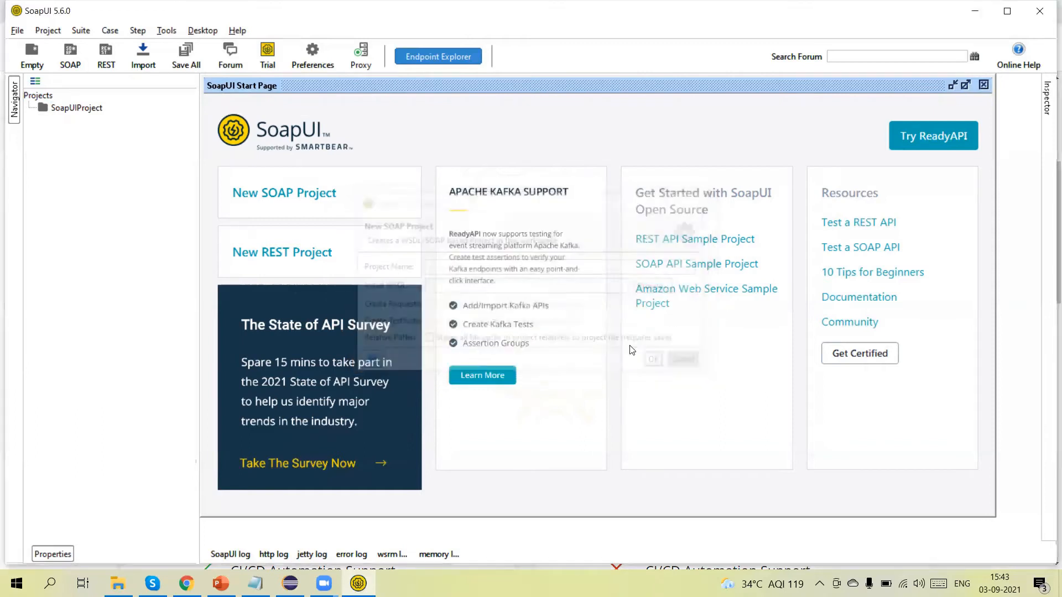
Examine the new REST project form and its WADL import option, and cancel the dialog
left_click(16, 30)
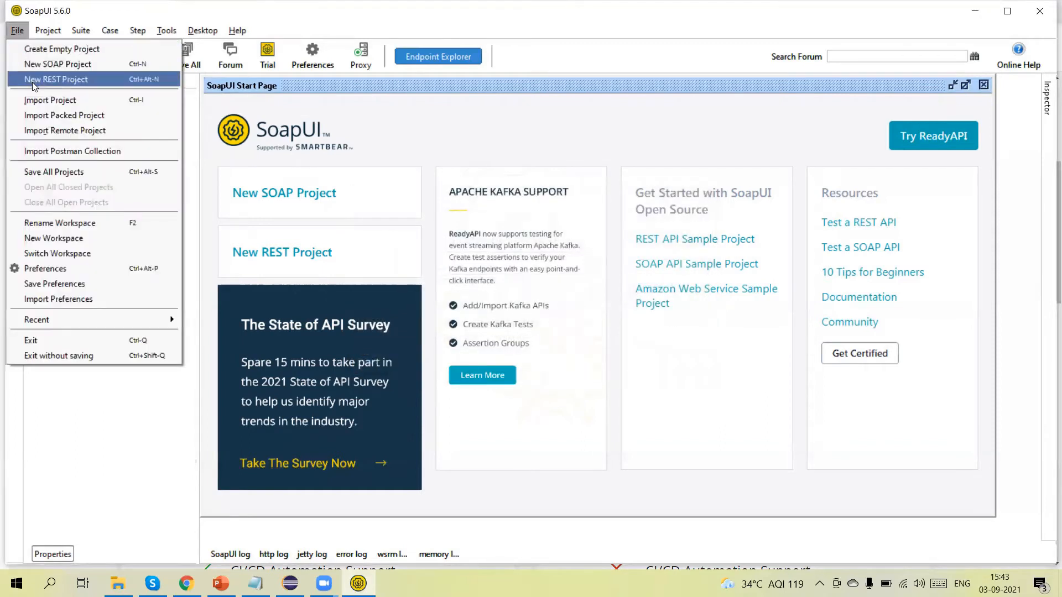
left_click(76, 81)
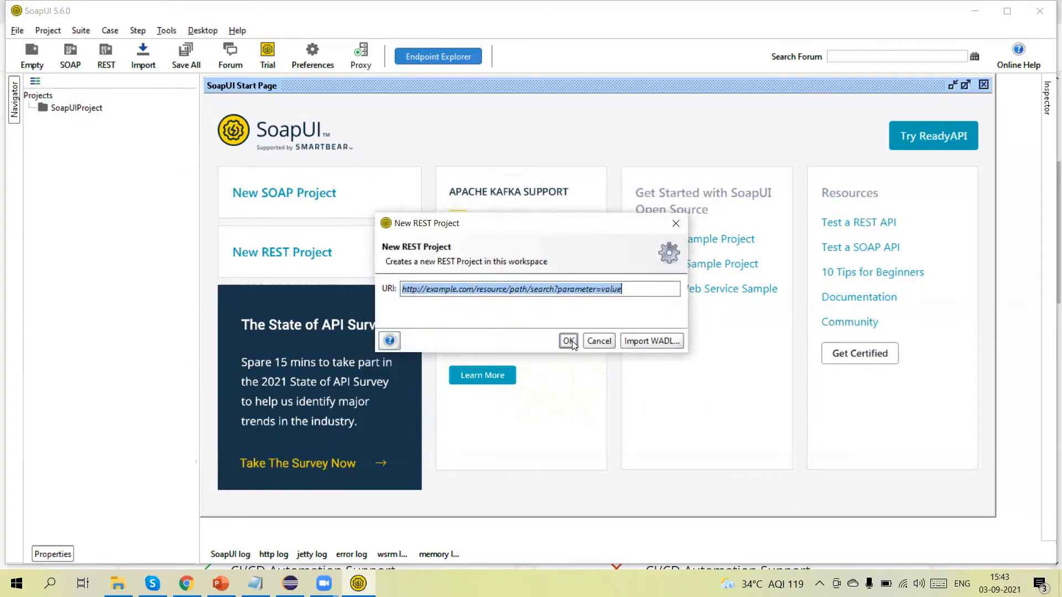
left_click(645, 341)
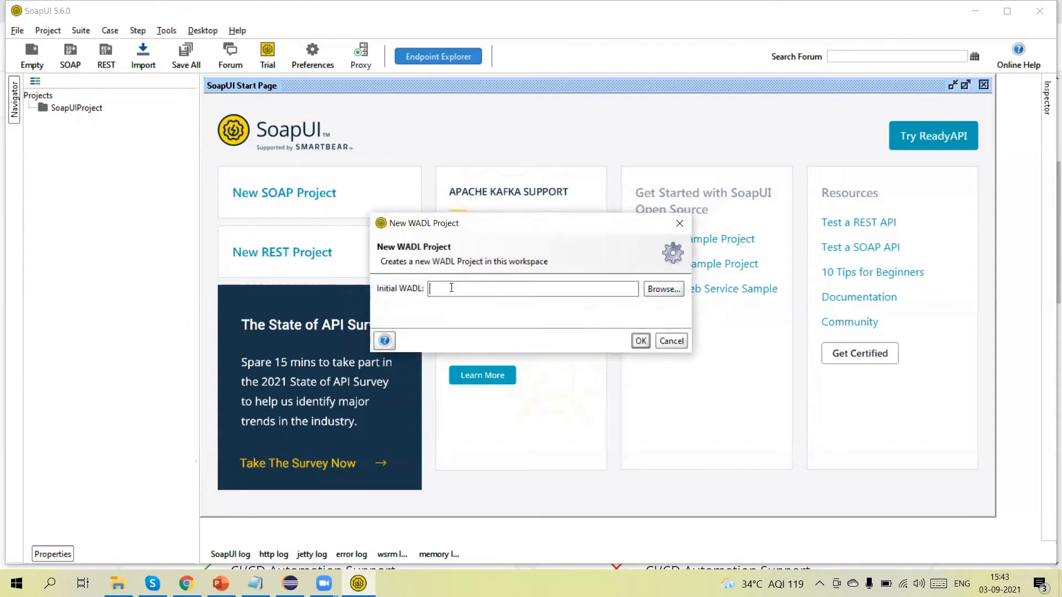
left_click(671, 340)
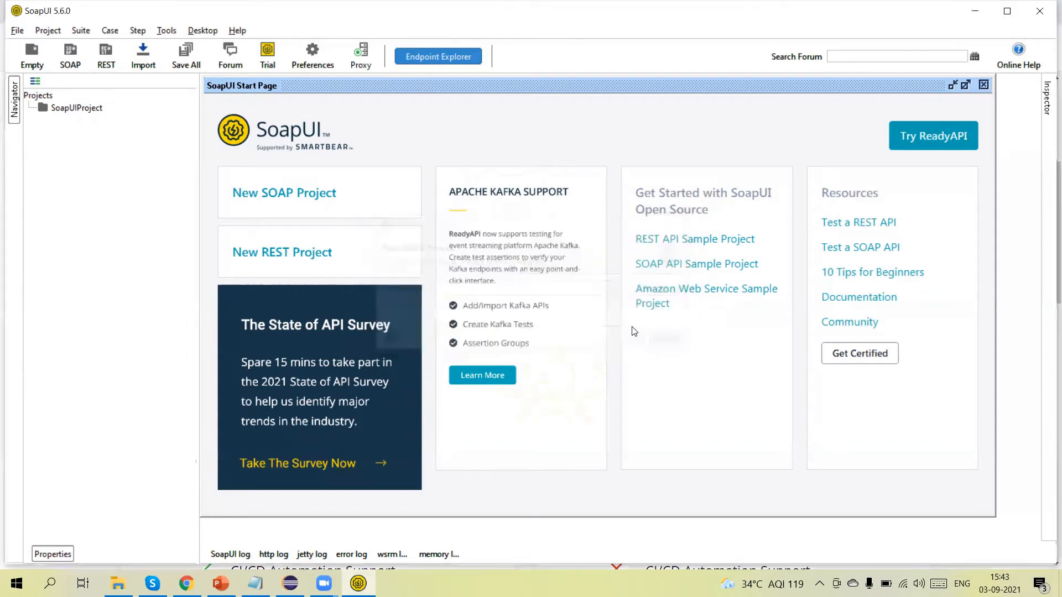
Look at the dialogs for importing a local project file and a remote project by URL, cancelling both
left_click(15, 33)
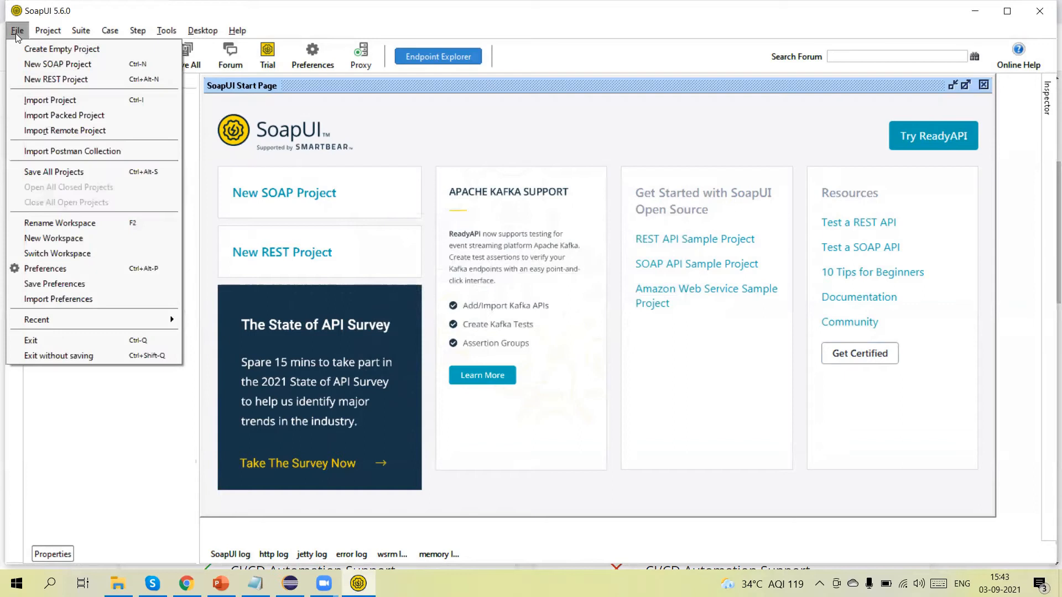
left_click(85, 100)
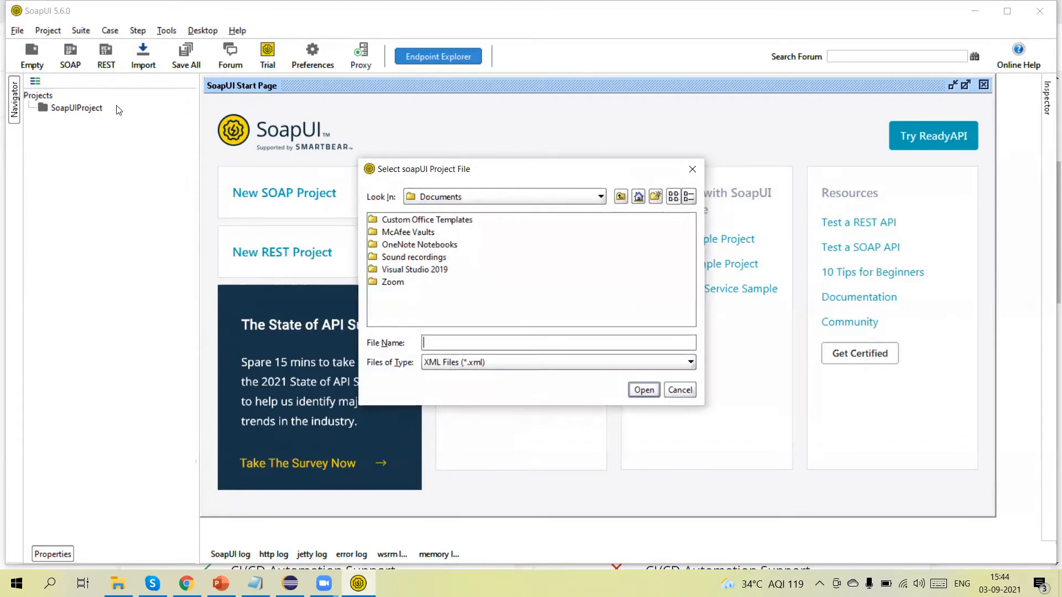
left_click(680, 390)
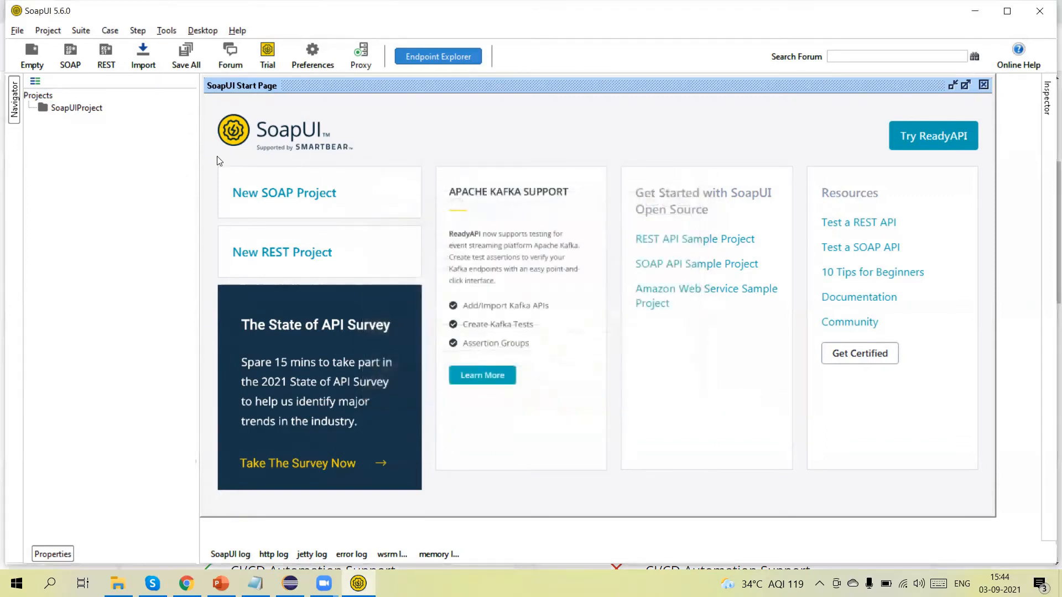
left_click(17, 31)
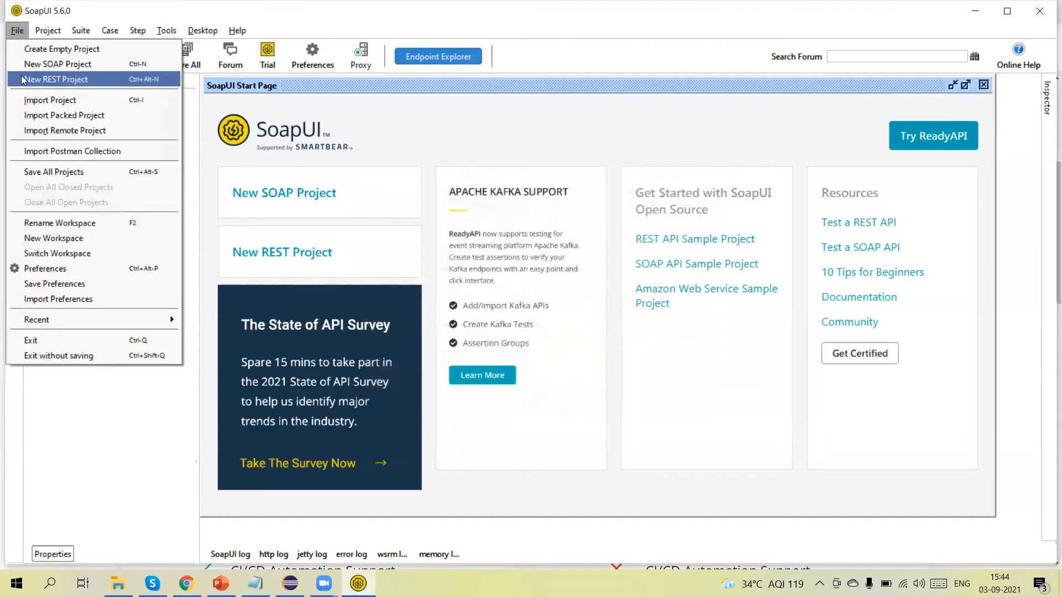
left_click(65, 131)
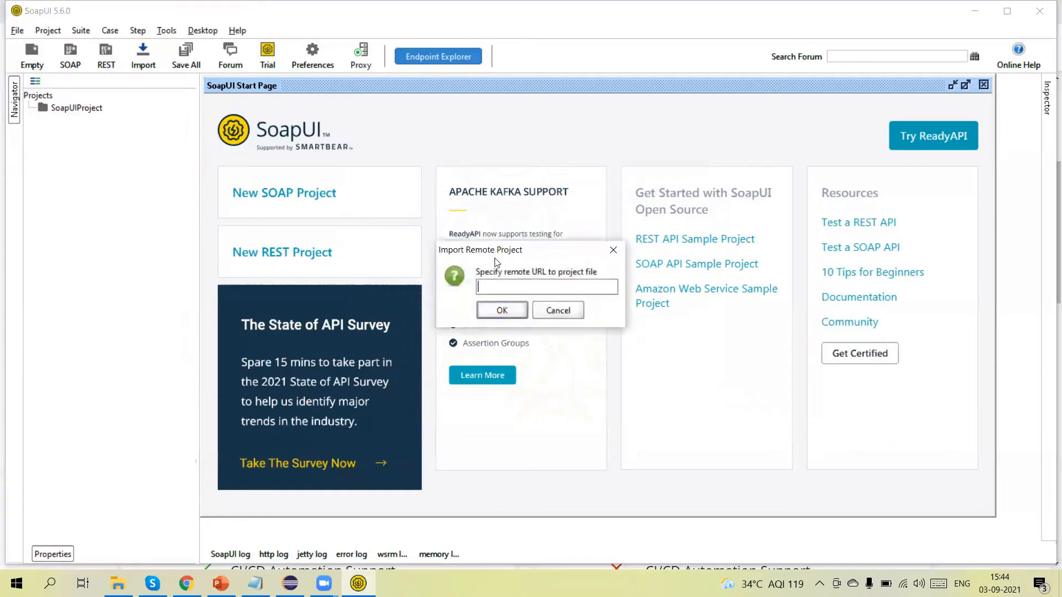
left_click(558, 310)
Look at the dialog for creating a project from a Postman collection, and cancel it
left_click(17, 30)
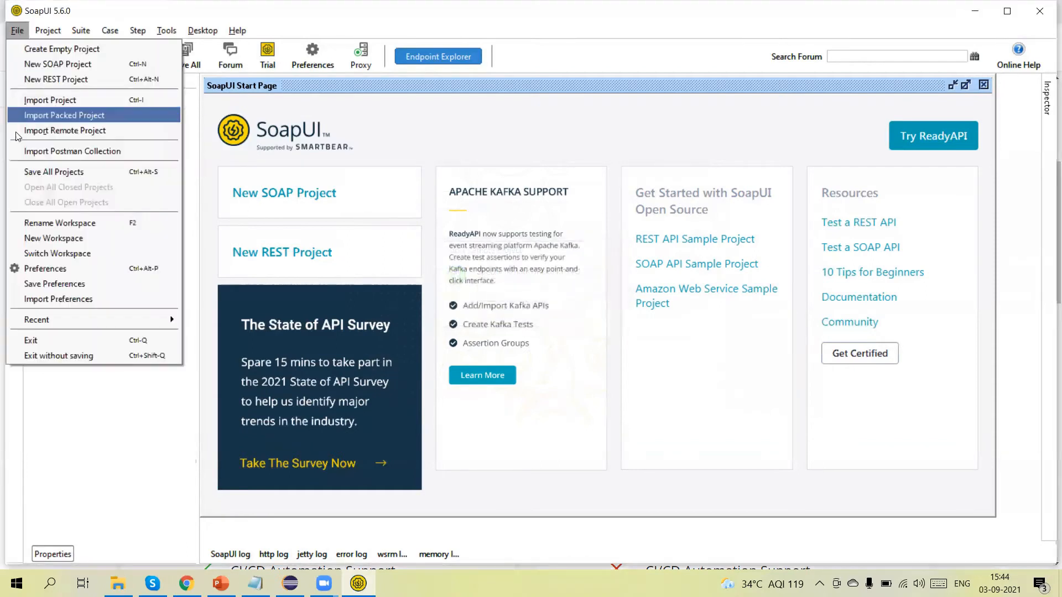
left_click(103, 152)
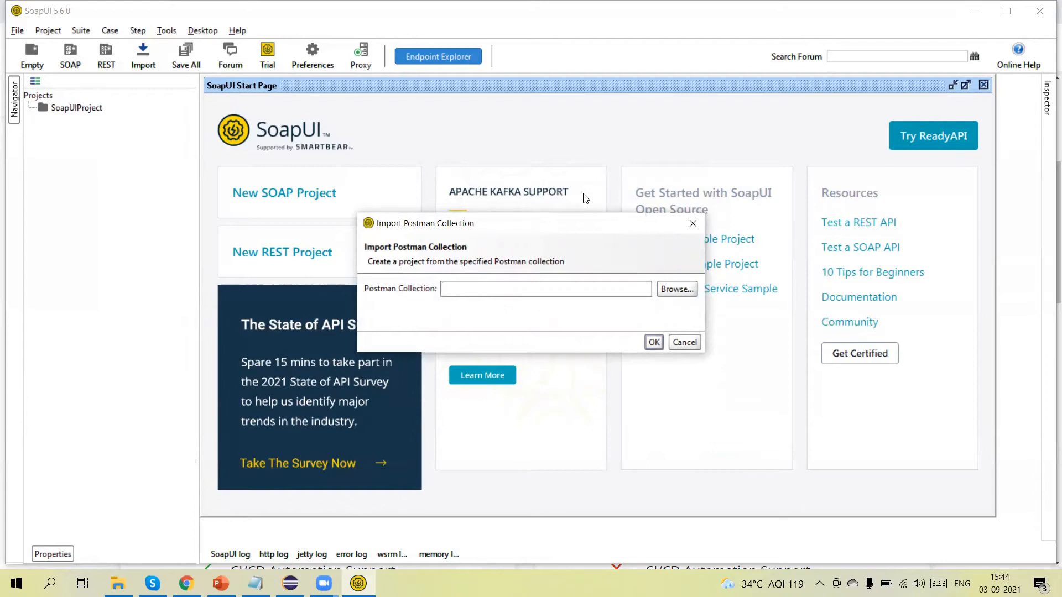
left_click(685, 344)
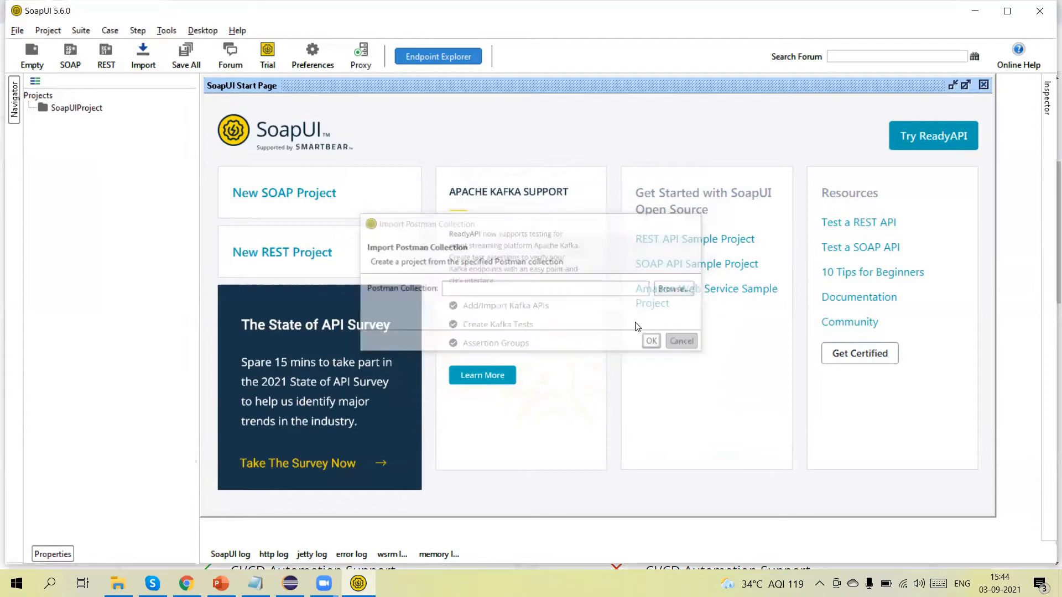
Look through the HTTP settings in the global SoapUI preferences, and cancel the dialog
left_click(29, 35)
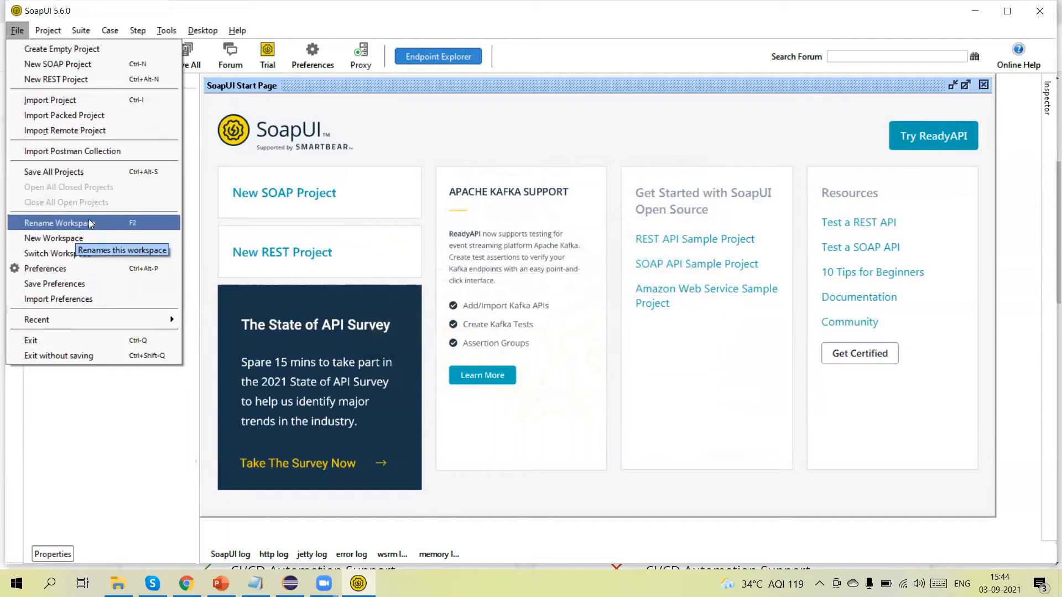
left_click(64, 268)
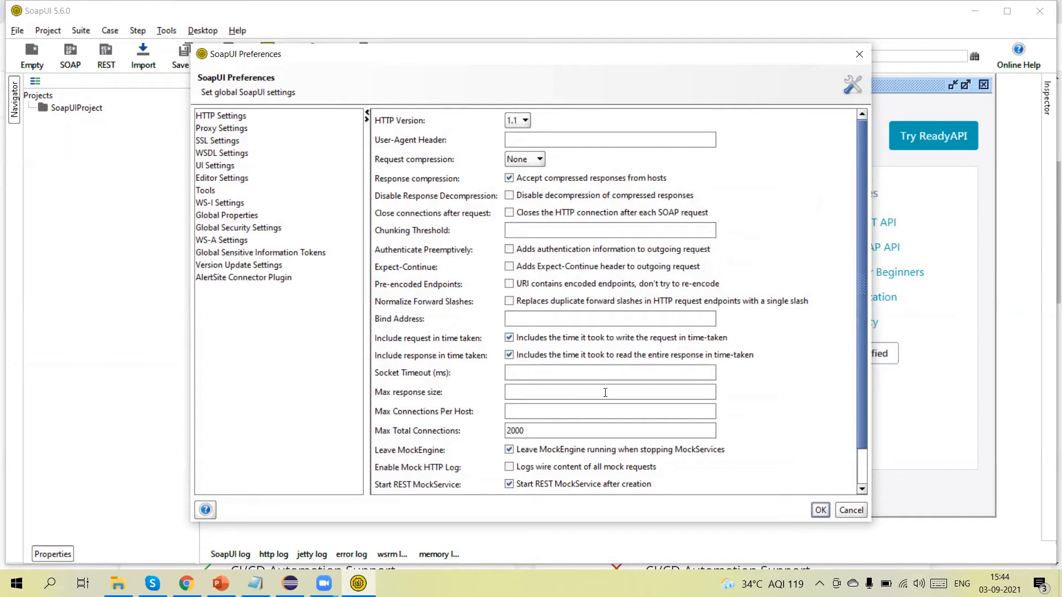
left_click(849, 510)
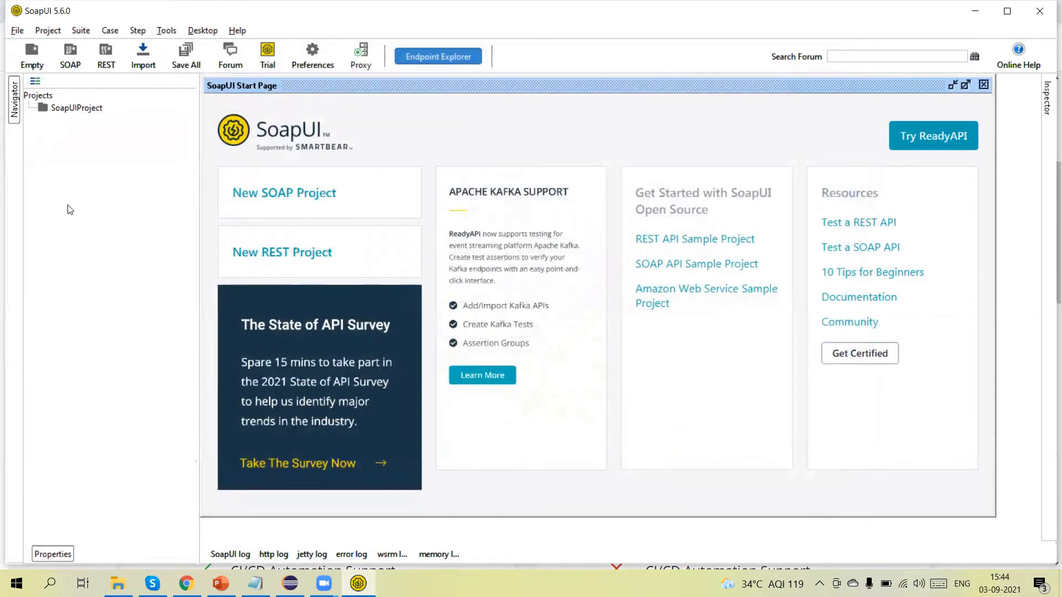
left_click(19, 31)
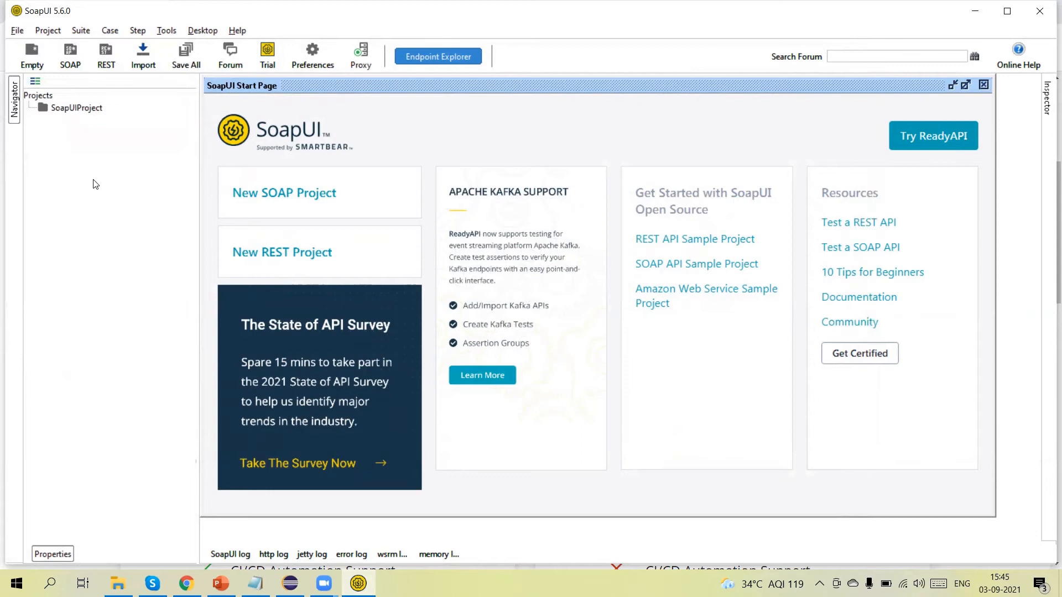
Add a new test suite named TestSuite1 to SoapUIProject
left_click(62, 108)
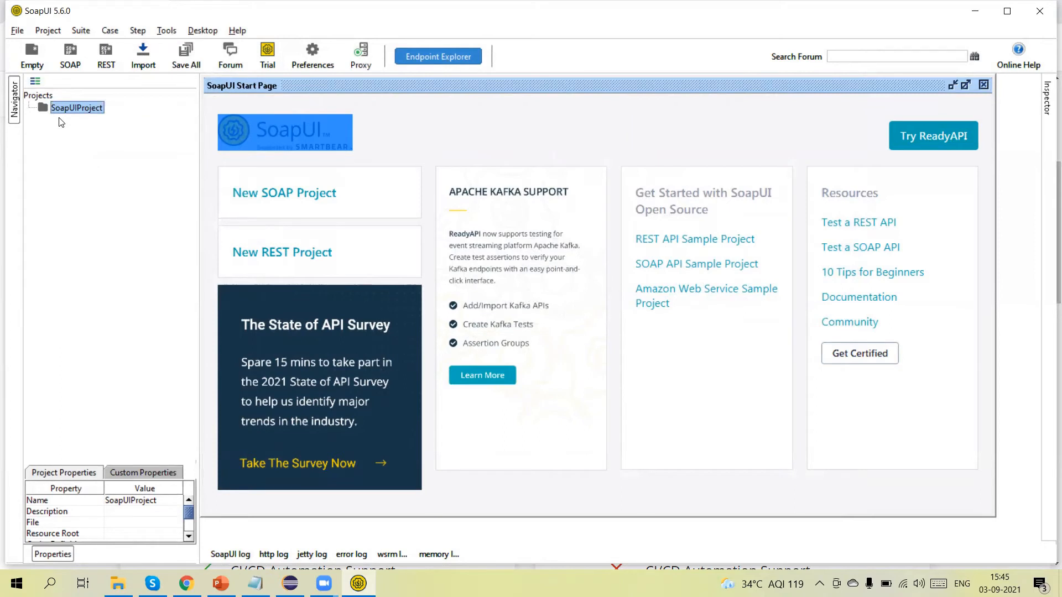
right_click(70, 109)
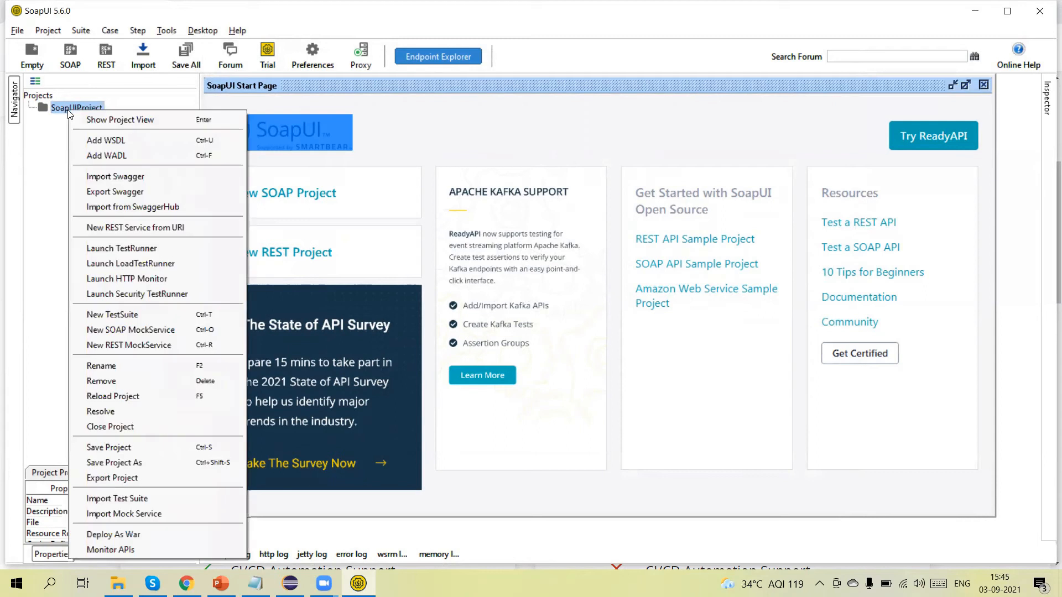
left_click(135, 315)
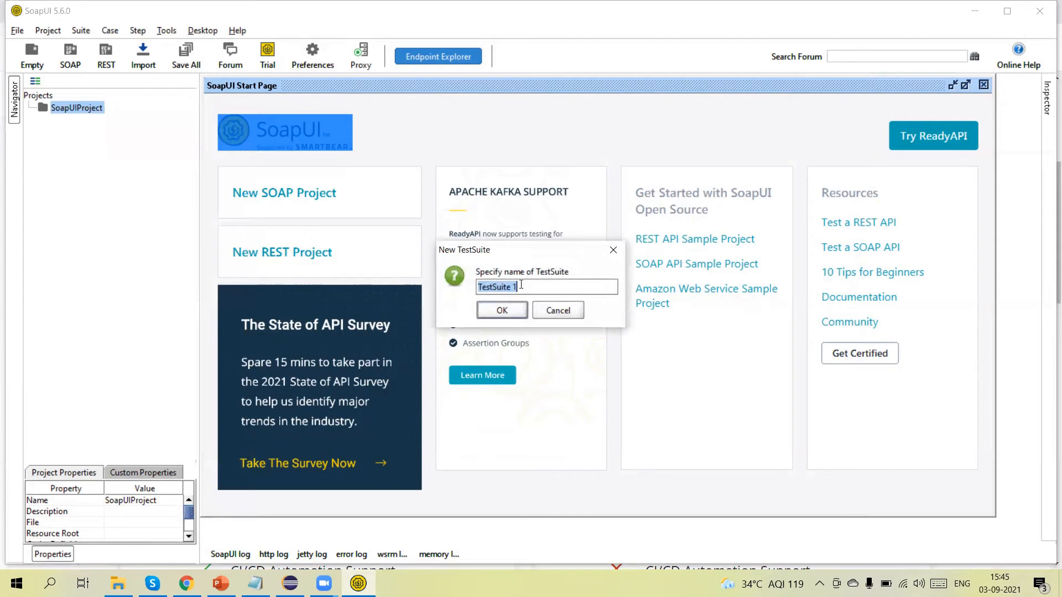
left_click(515, 287)
key("BackSpace")
type("1")
left_click(514, 311)
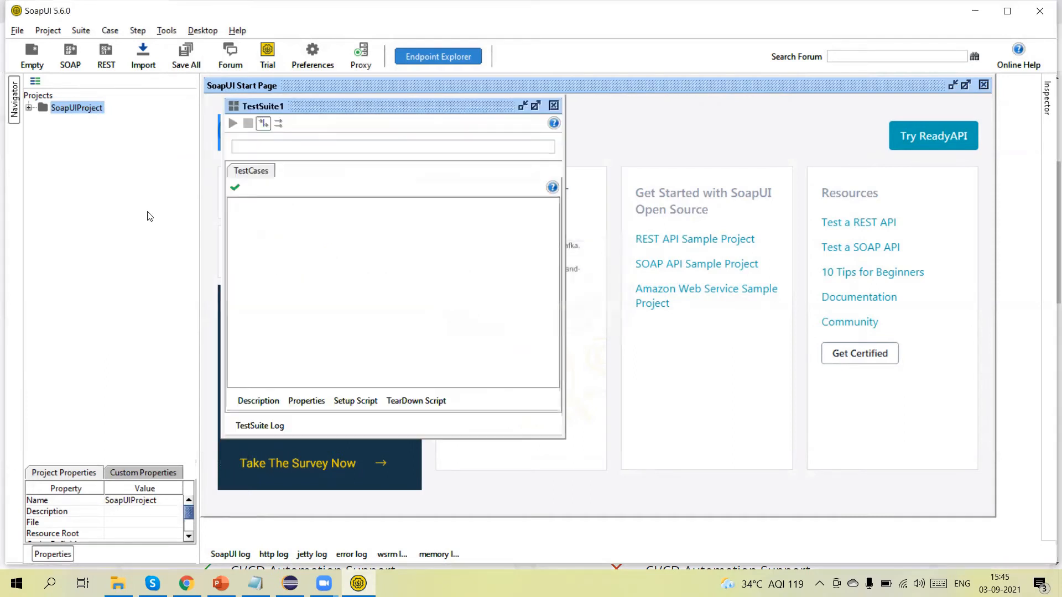
Add a second test suite named TestSuite2 to SoapUIProject, and close both test suite editors
left_click(29, 108)
right_click(71, 108)
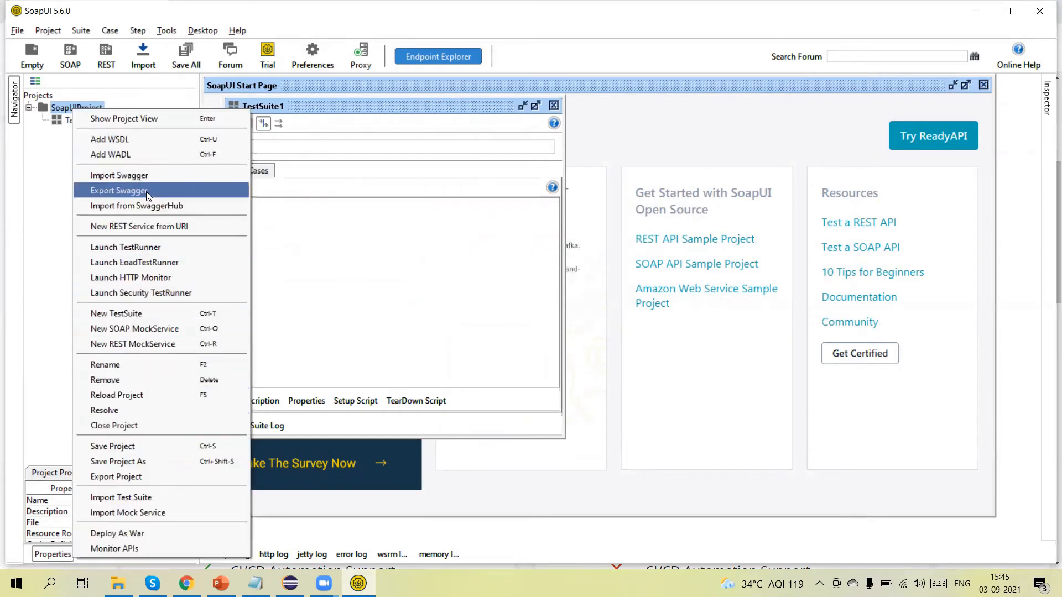
left_click(152, 313)
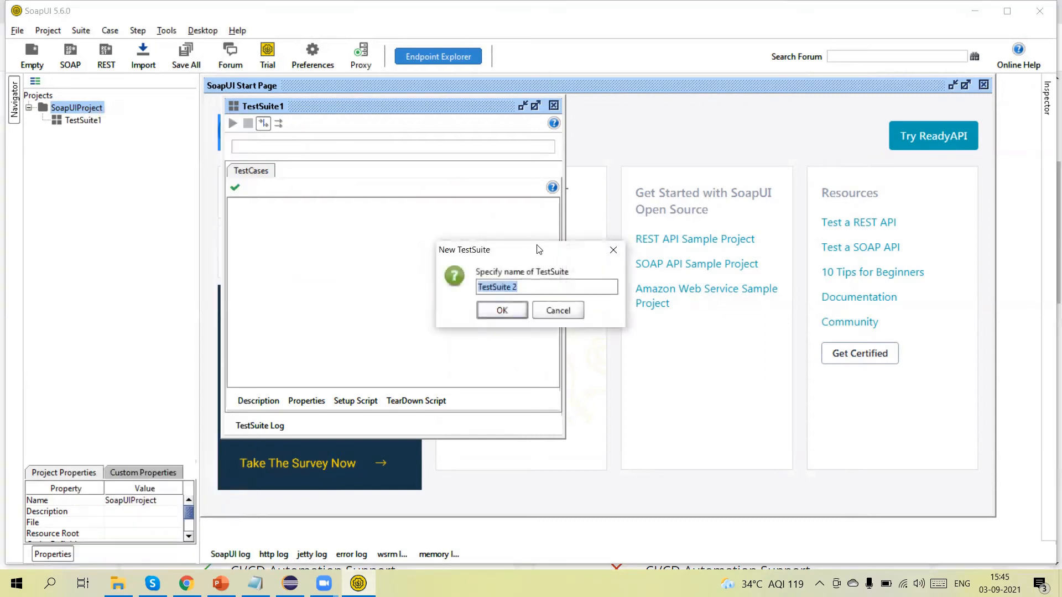
type("TestSi")
key("BackSpace")
type("uite2")
left_click(509, 311)
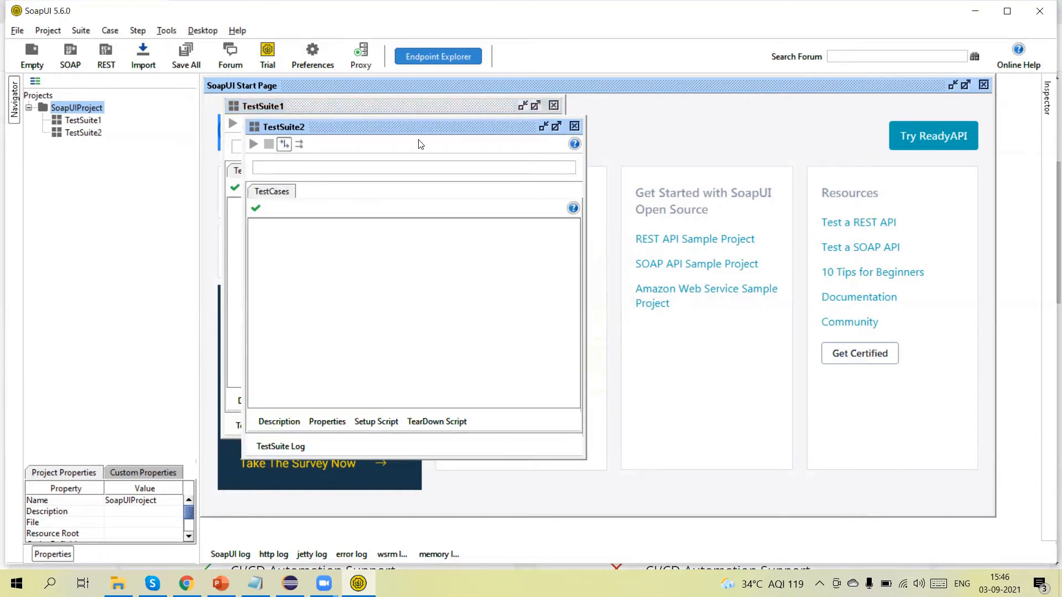
key("ctrl+F4")
key("ctrl+F4")
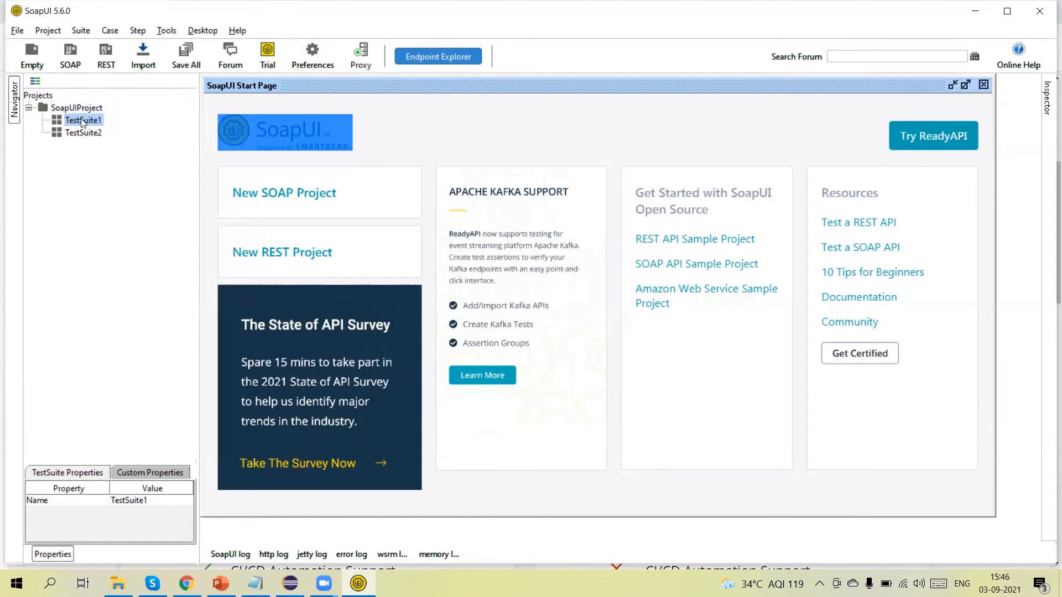
Add a new test case named TestCase1 to TestSuite1, and expand the suite in the project tree
right_click(81, 122)
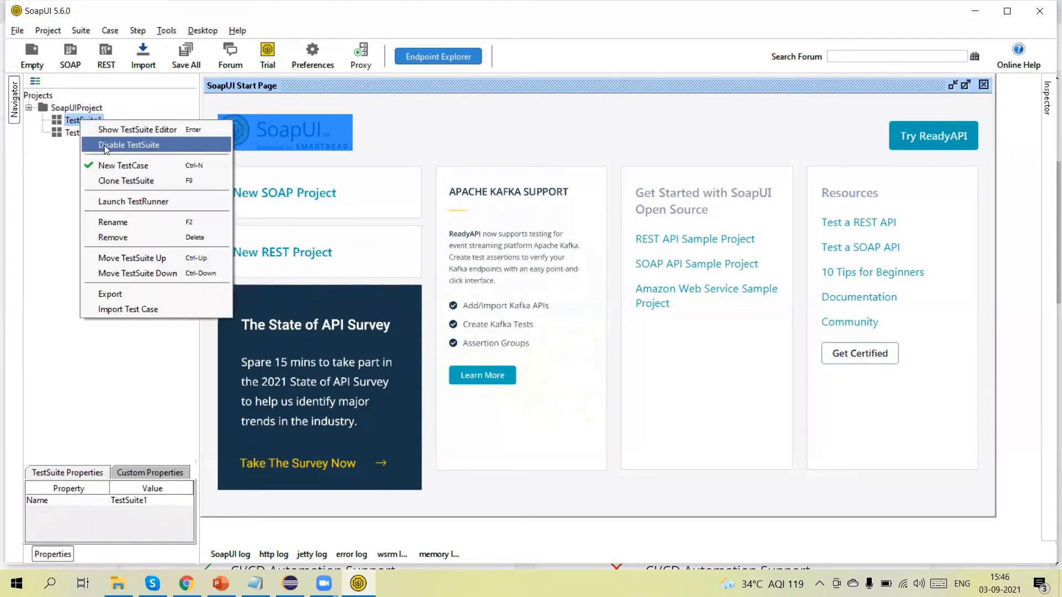
left_click(128, 165)
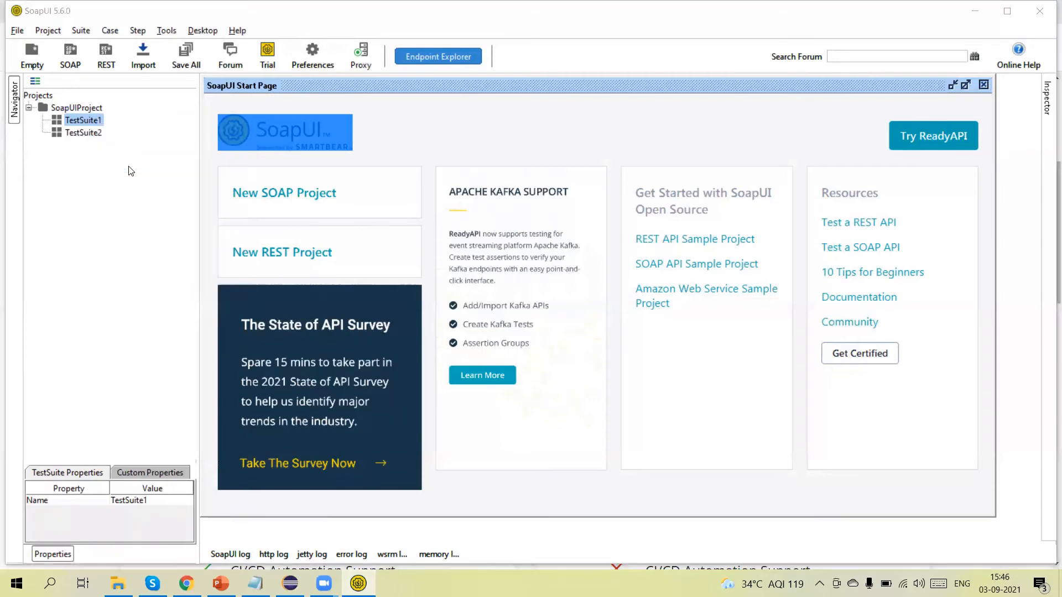
type("T")
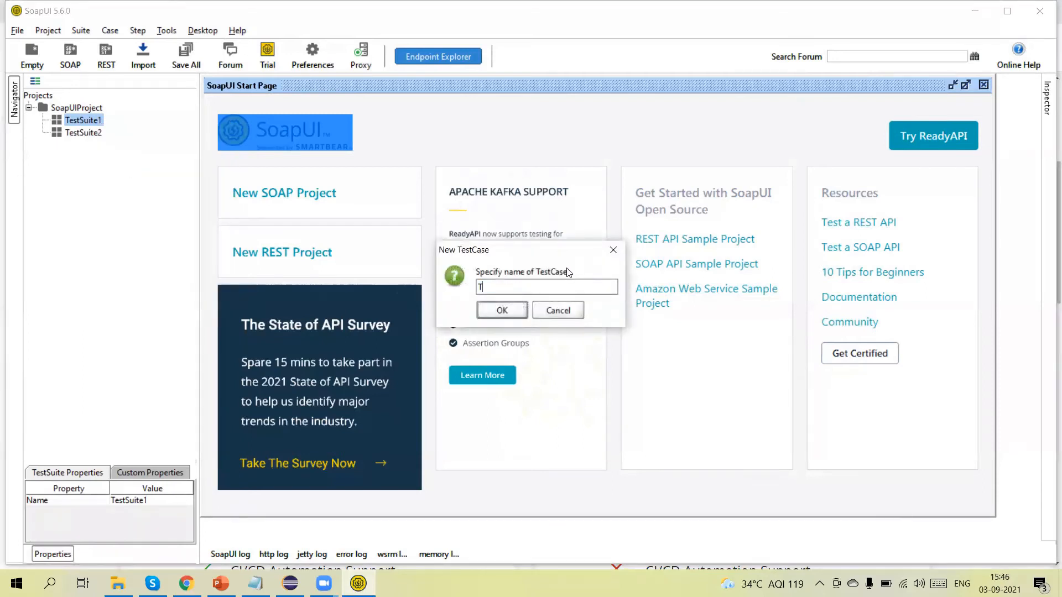
type("estVCase")
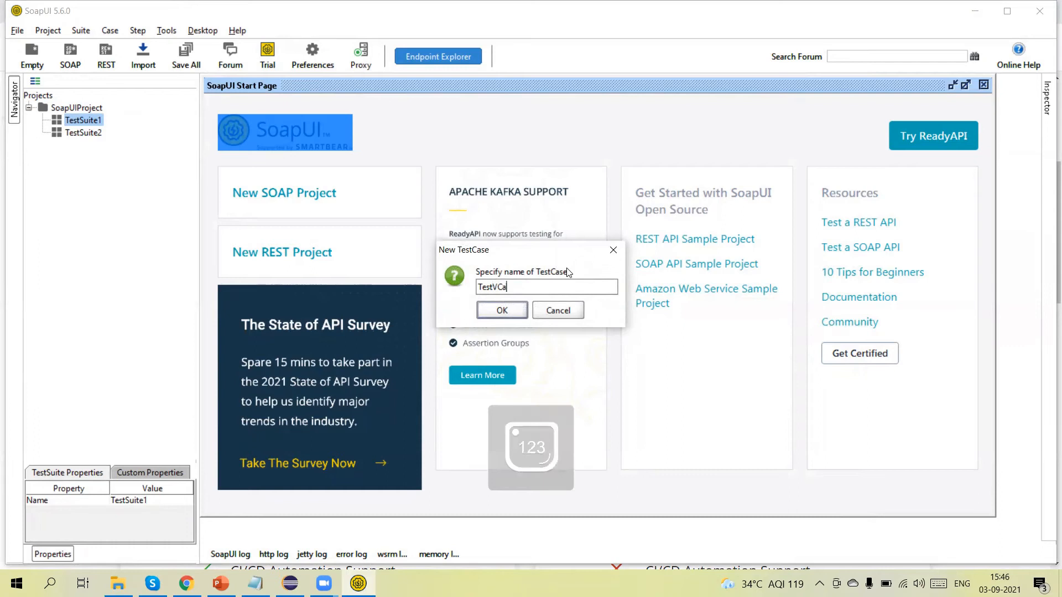
key("BackSpace")
key("BackSpace")
key("BackSpace")
key("BackSpace")
type("Case1")
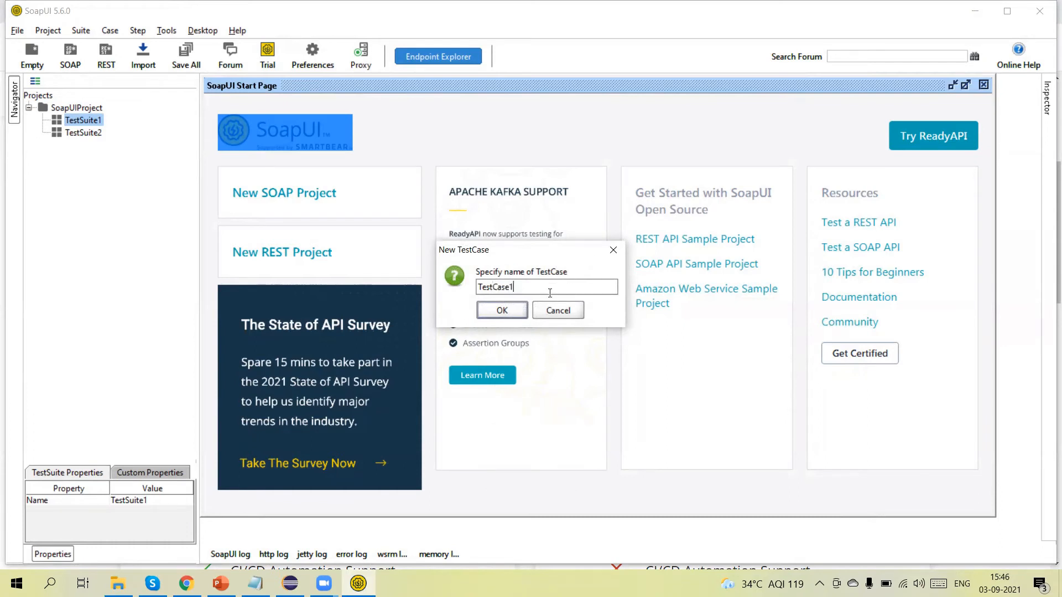
left_click(509, 311)
left_click(43, 120)
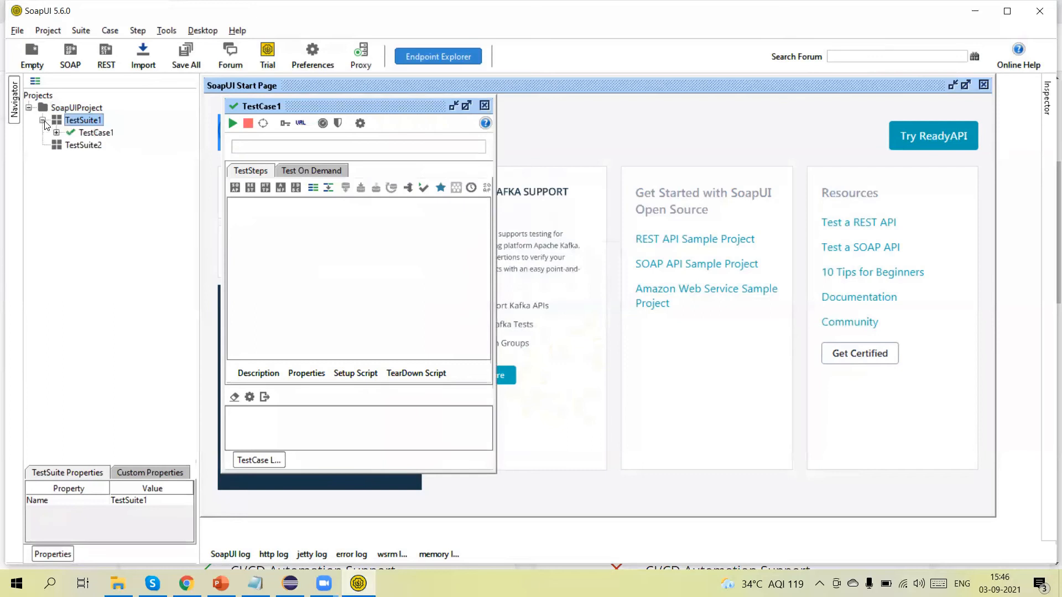
Add two more test cases, TestCase 2 and TestCase 3, to TestSuite1
right_click(89, 121)
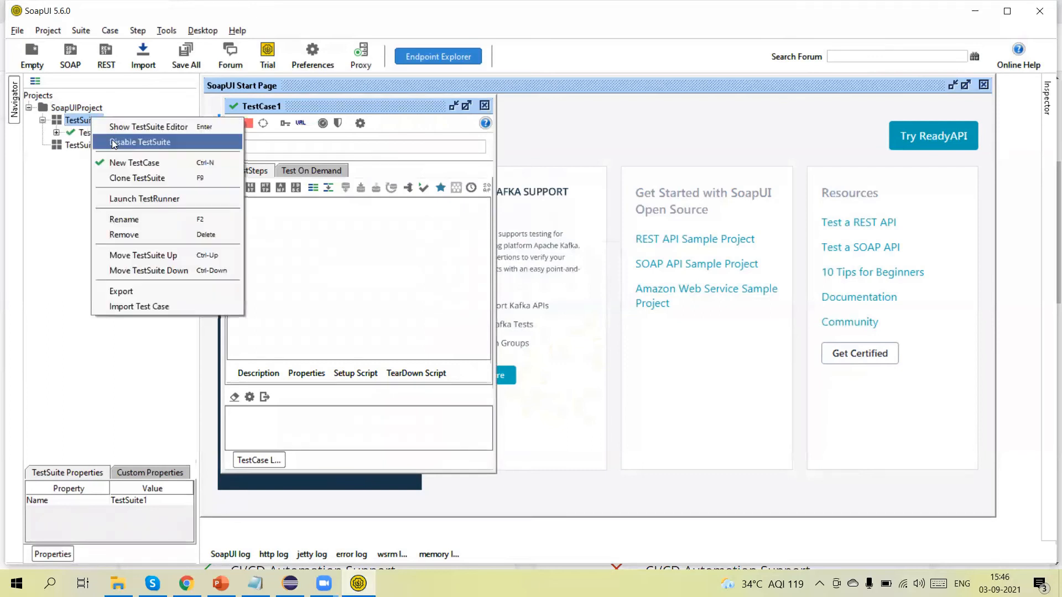
left_click(136, 162)
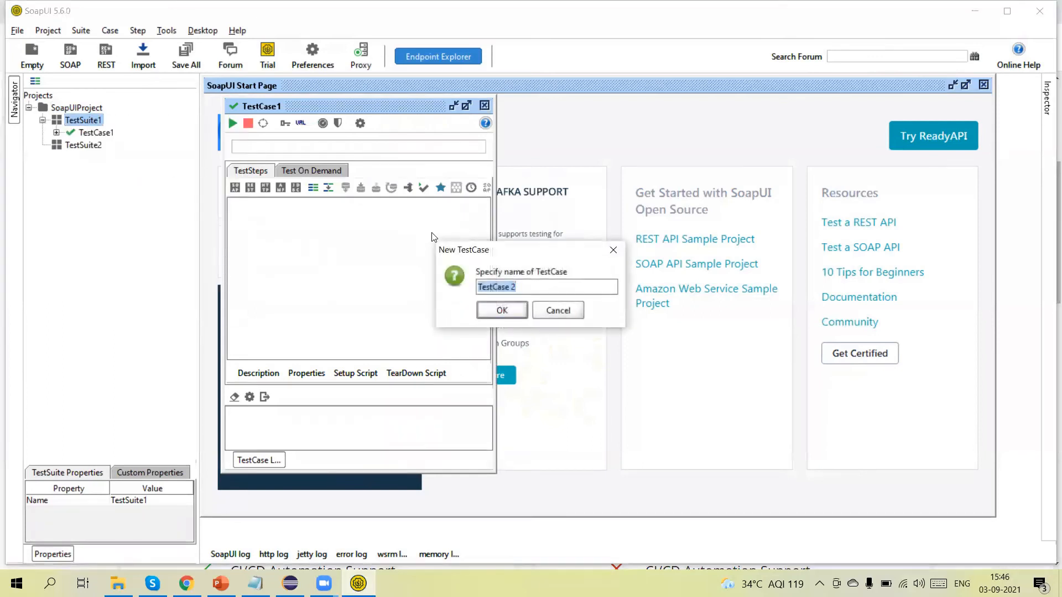
key("Return")
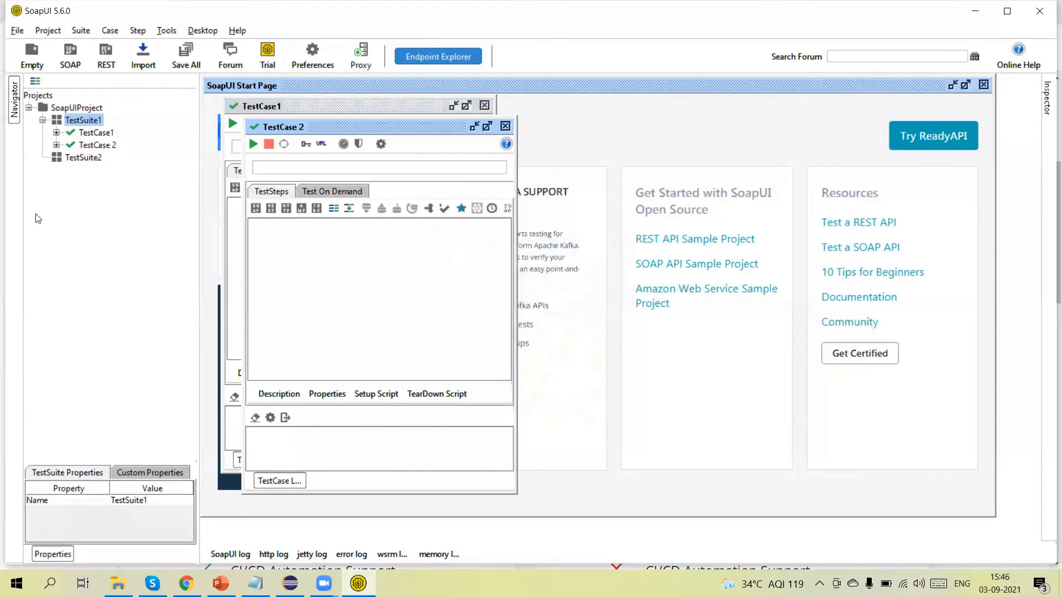
right_click(74, 123)
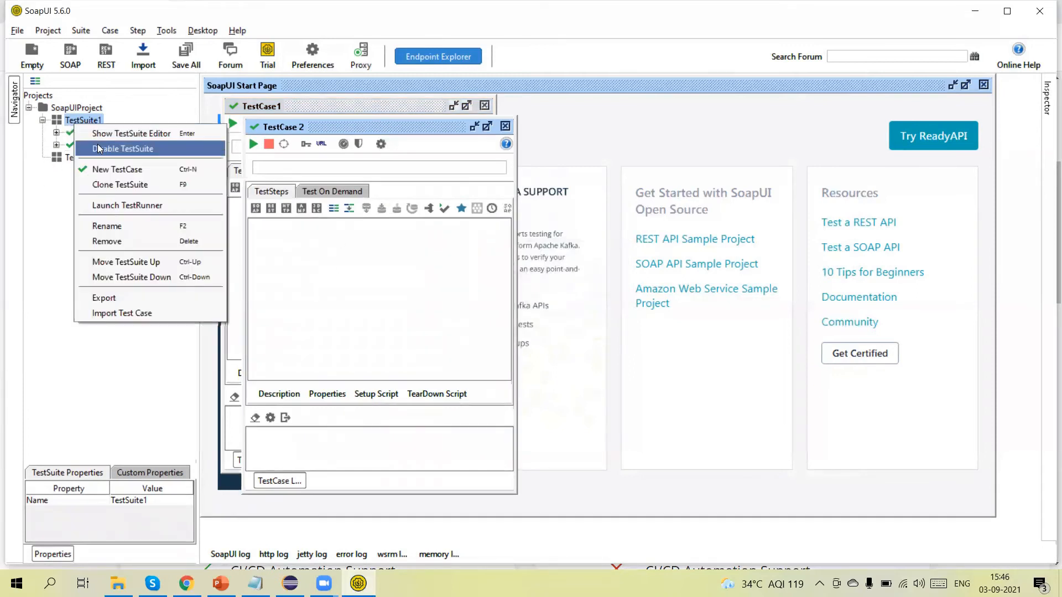
left_click(114, 170)
key("Return")
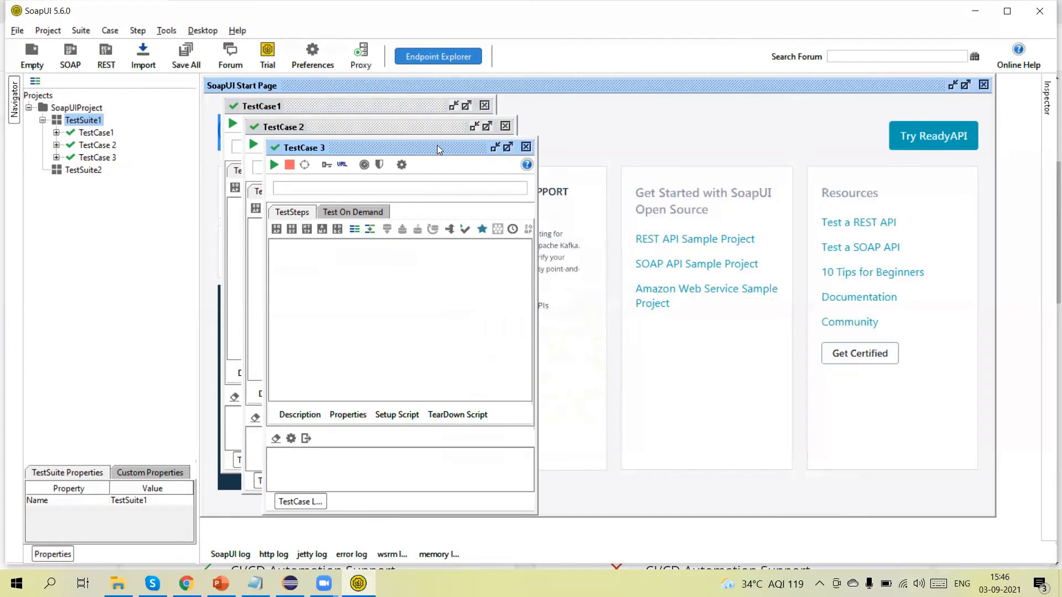
Close the three open test case editors and collapse TestCase 2 in the project tree
left_click(526, 147)
left_click(505, 127)
left_click(485, 105)
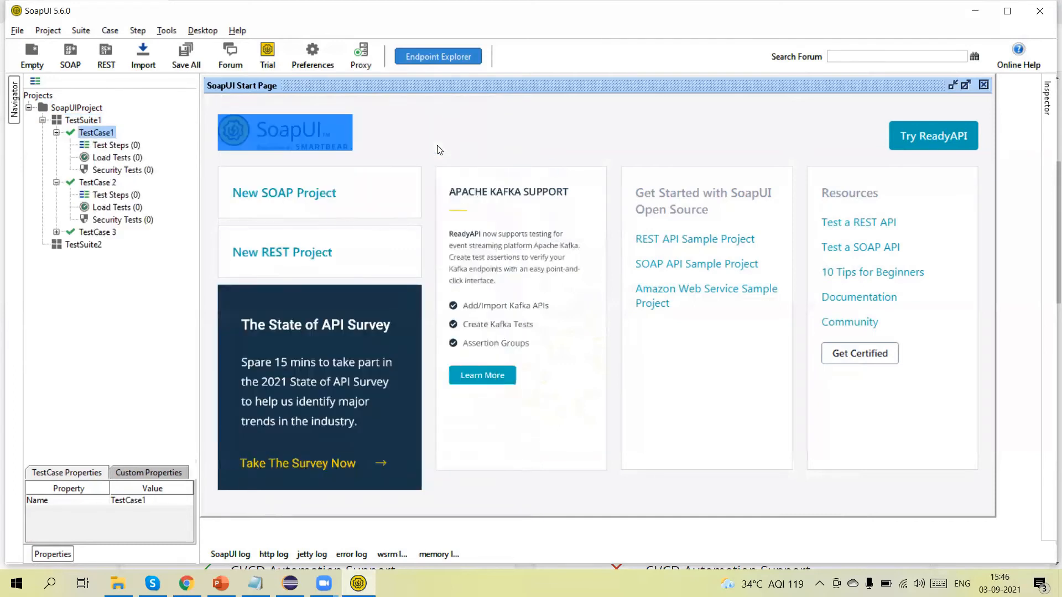
left_click(56, 182)
Examine the Test Steps, Load Tests and Security Tests nodes of TestCase1 and the options each offers for adding items
left_click(102, 146)
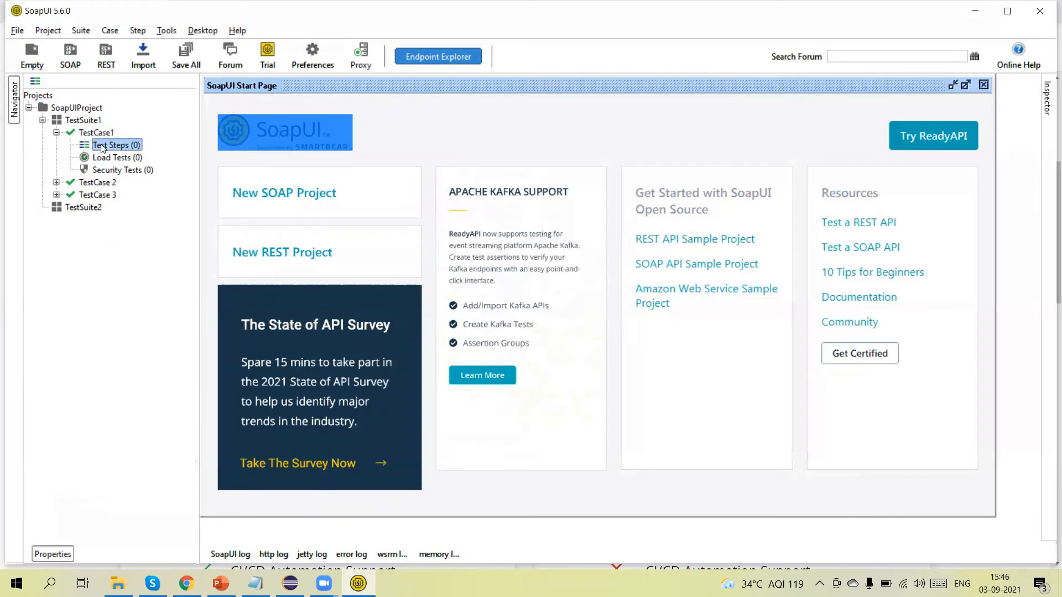
left_click(112, 158)
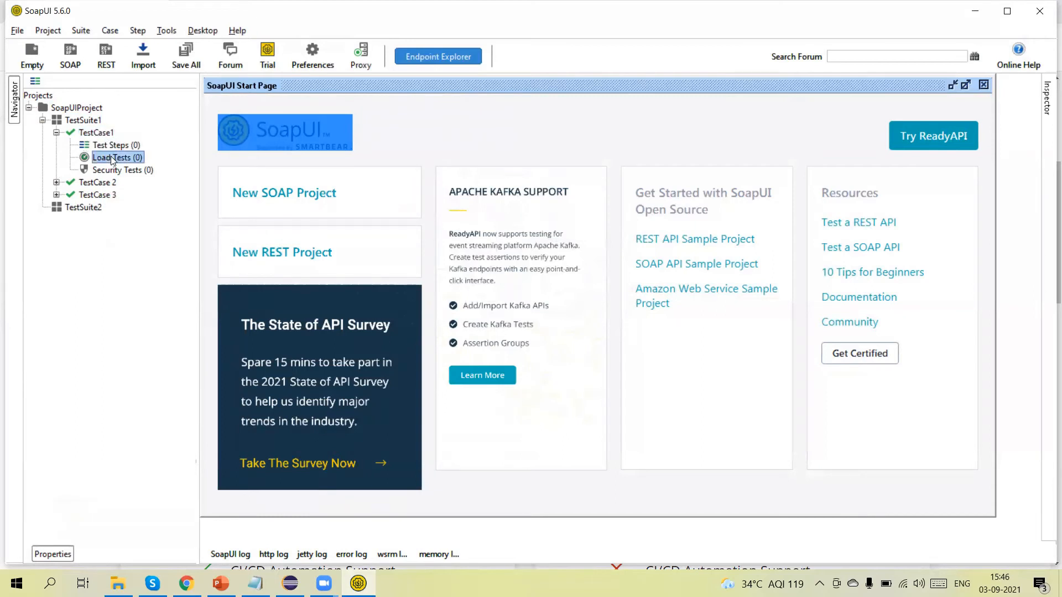
left_click(114, 172)
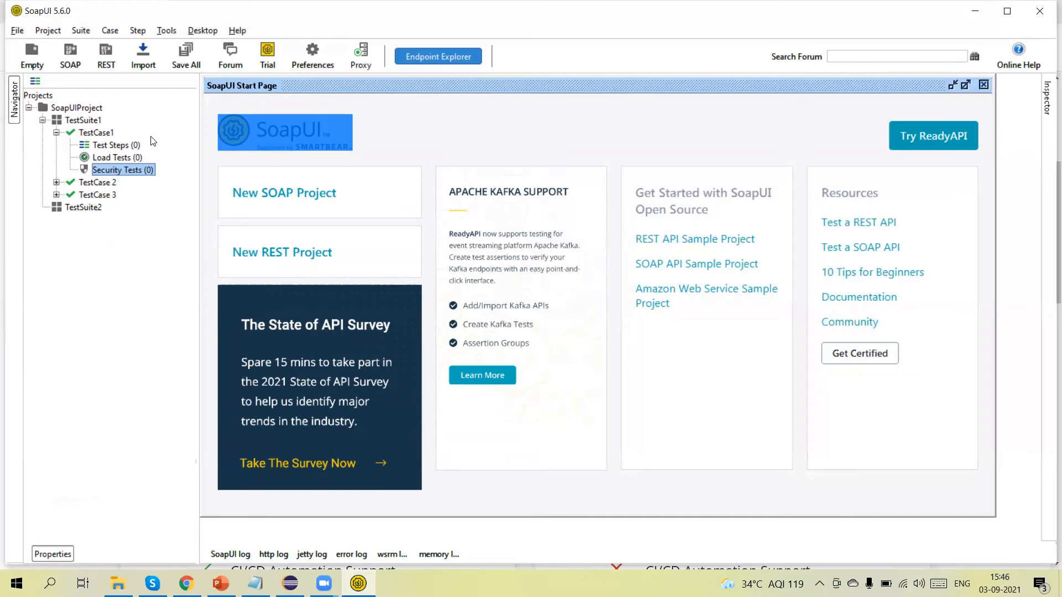
left_click(123, 145)
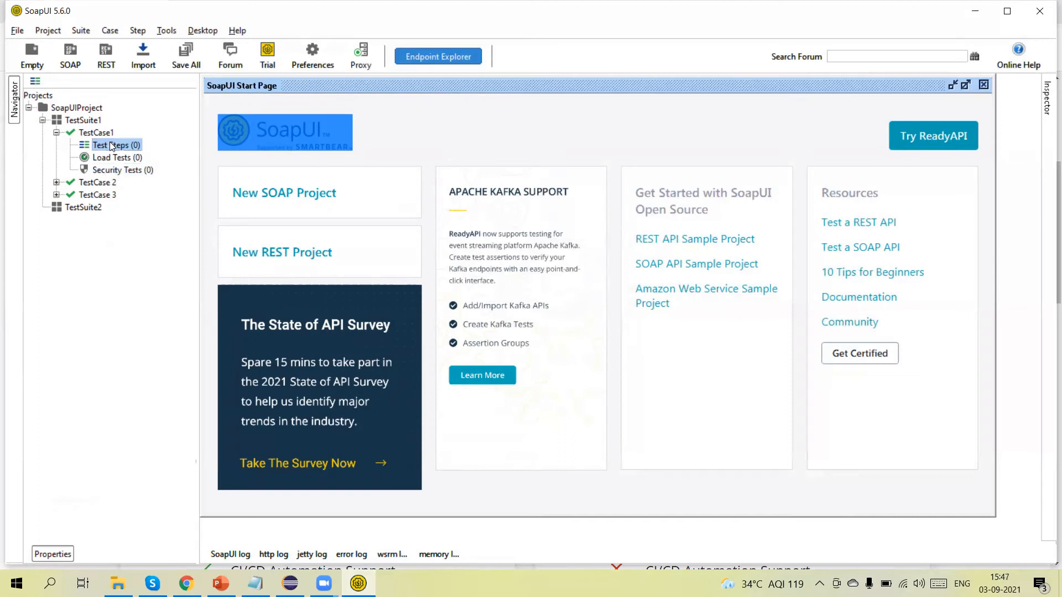
right_click(110, 142)
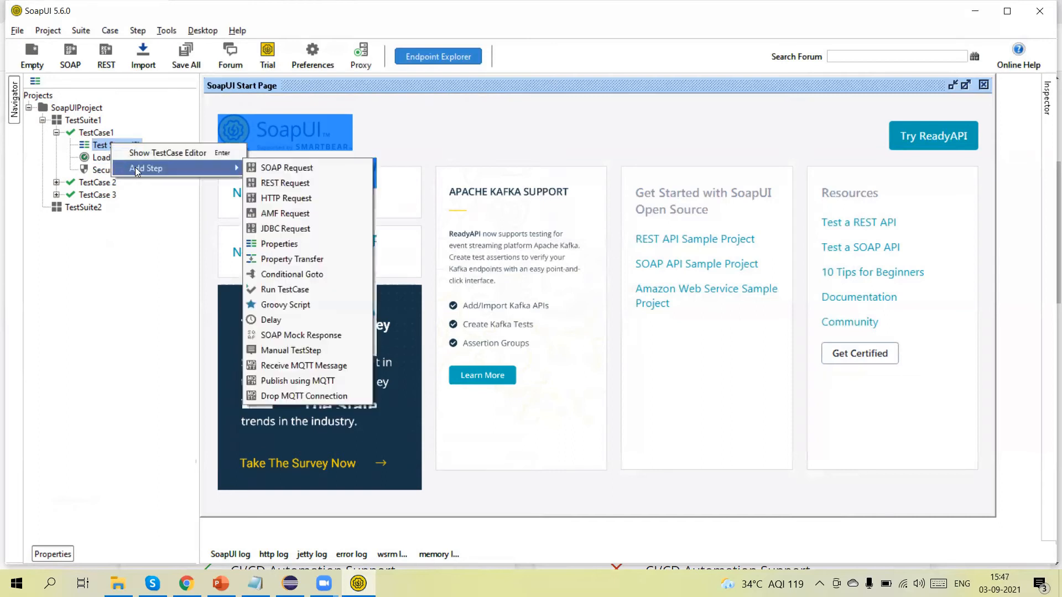
left_click(108, 158)
right_click(107, 157)
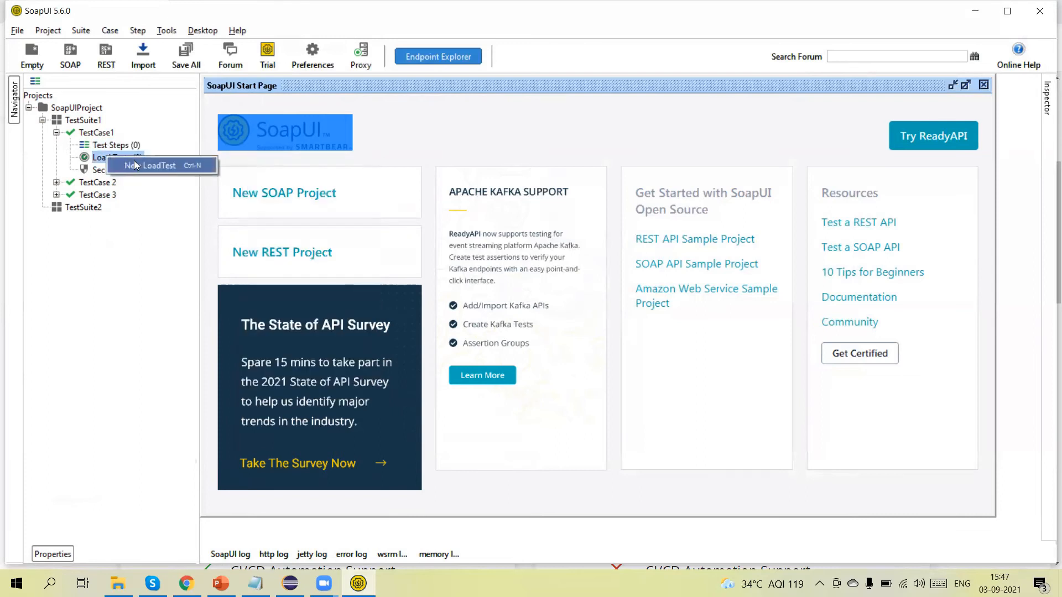
left_click(110, 169)
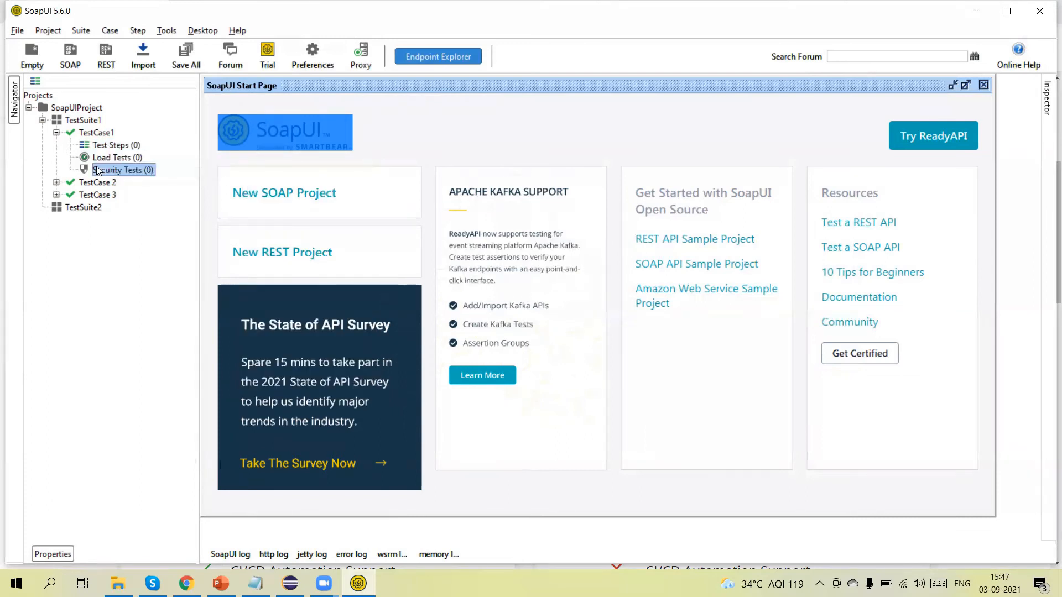
right_click(100, 169)
Start adding an HTTP Request step to TestCase1, accepting the suggested step name
left_click(122, 145)
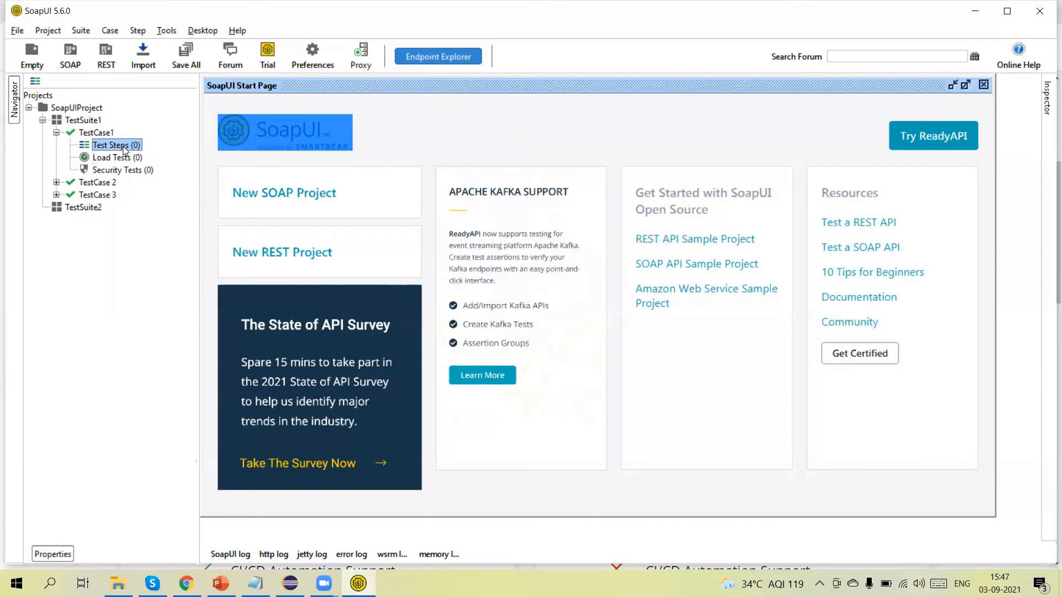
right_click(123, 146)
mouse_move(166, 174)
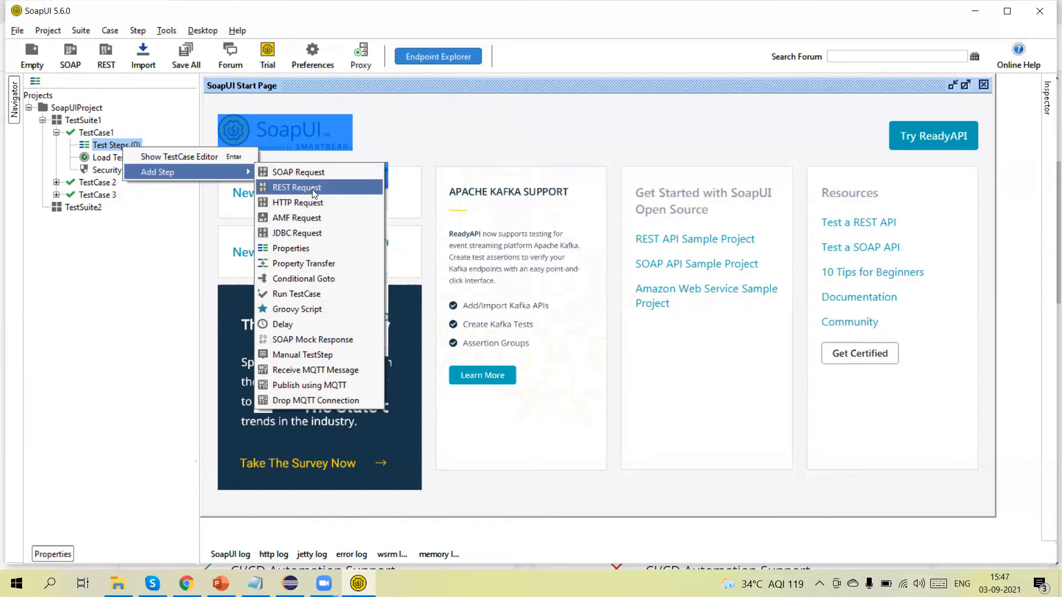
left_click(309, 203)
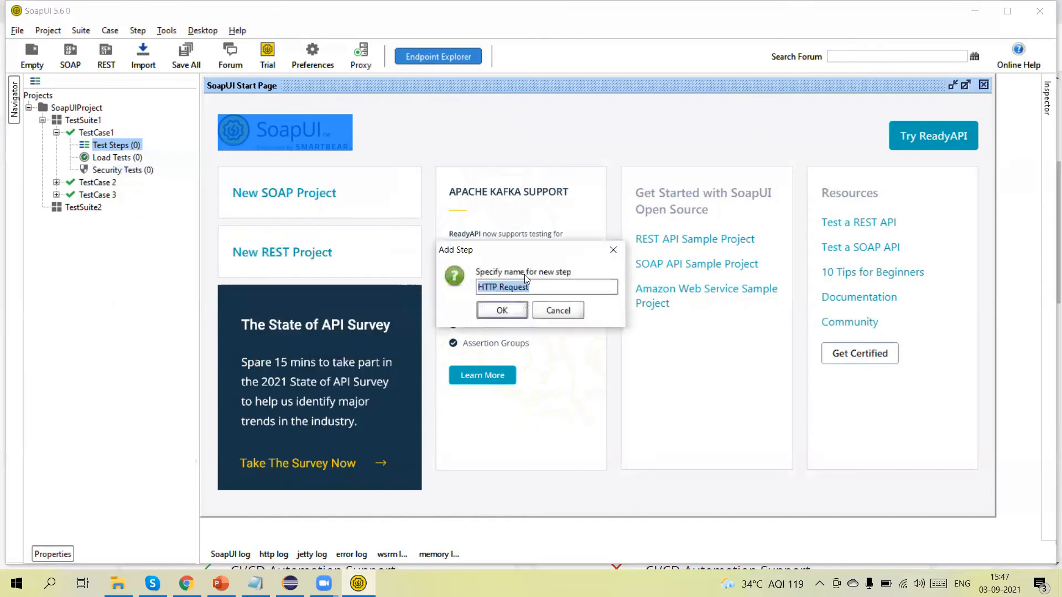
left_click(503, 308)
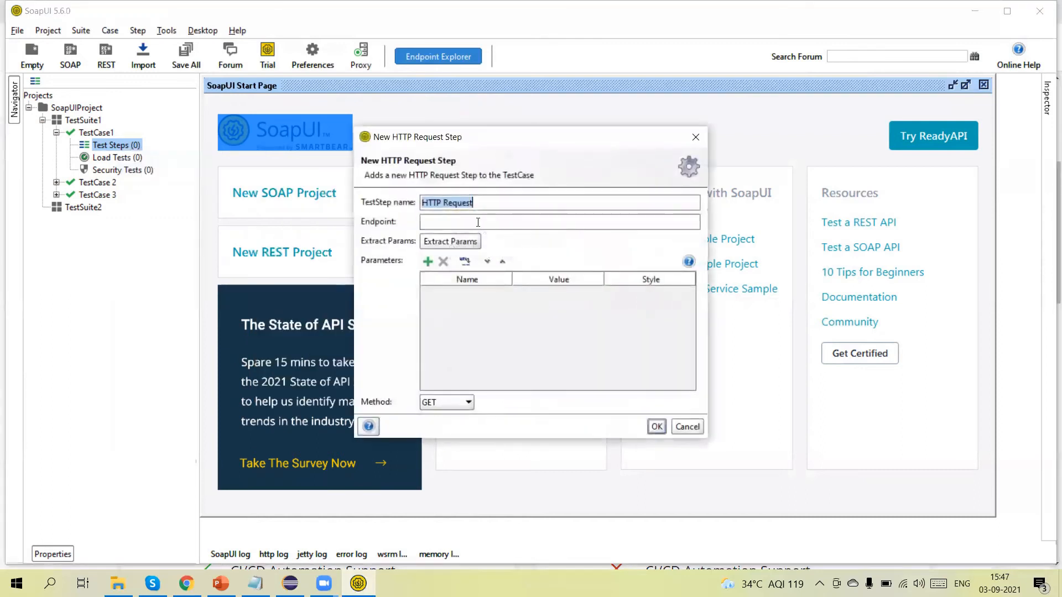
Change the new test step's name to HTTPRequest, without a space
left_click(478, 223)
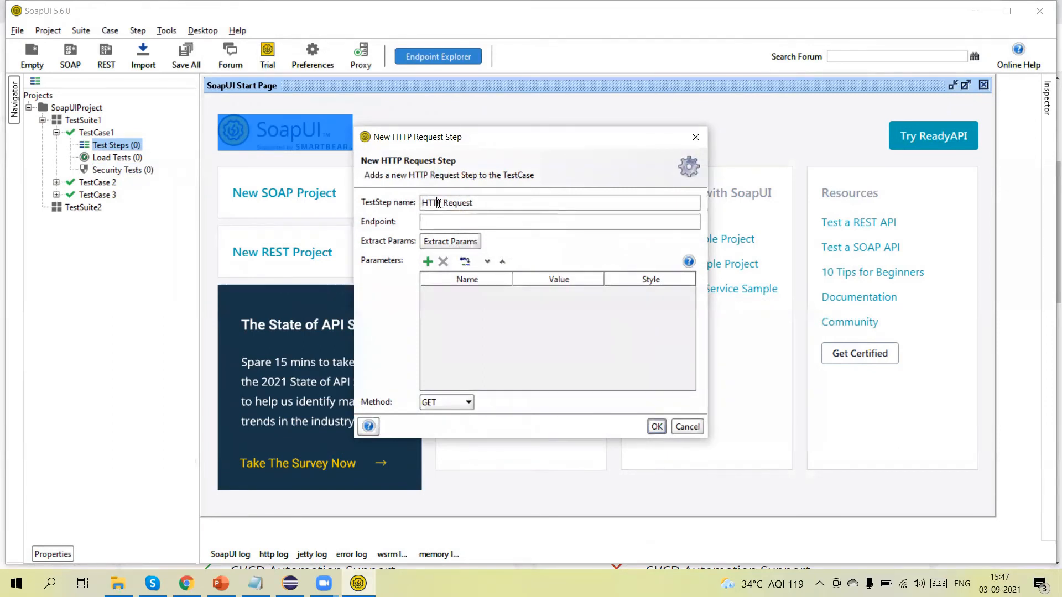
left_click(440, 204)
key("BackSpace")
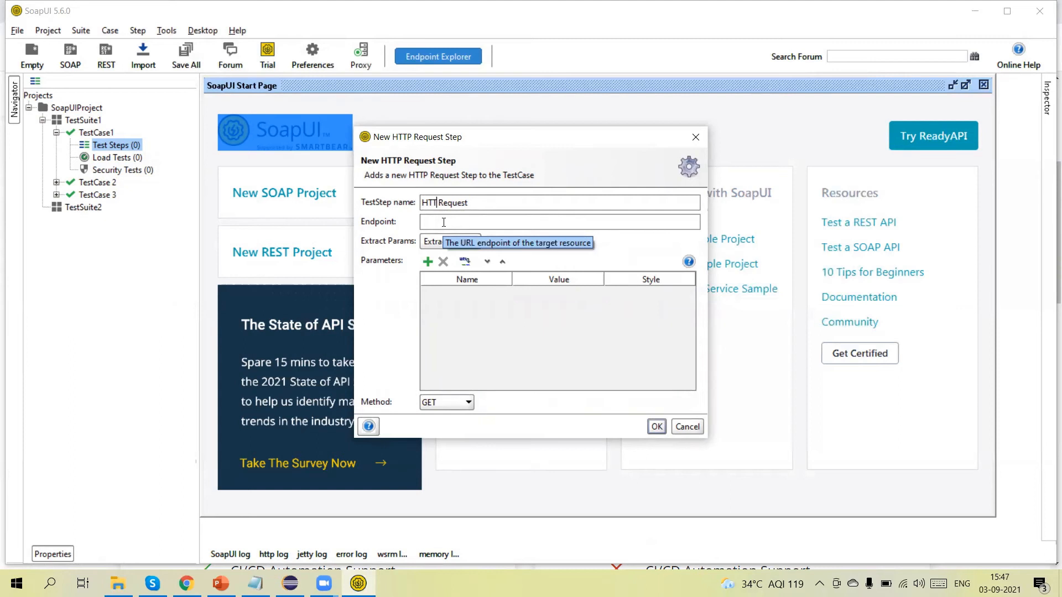
type("P")
key("Delete")
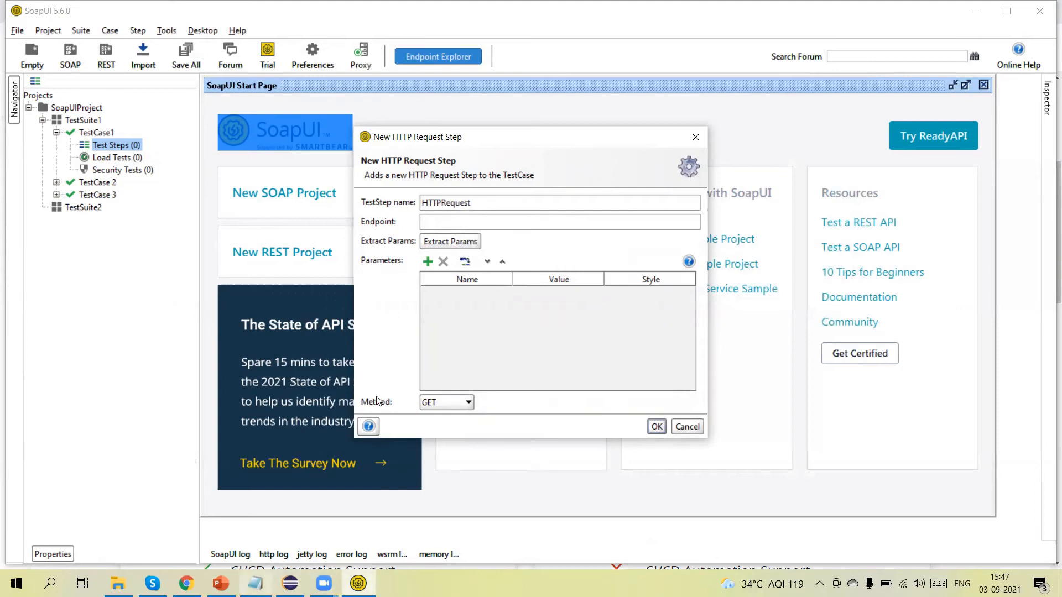
Copy the SoapUI downloads page address from Chrome, set it as the HTTP request's endpoint in SoapUI, and create the GET step
left_click(189, 582)
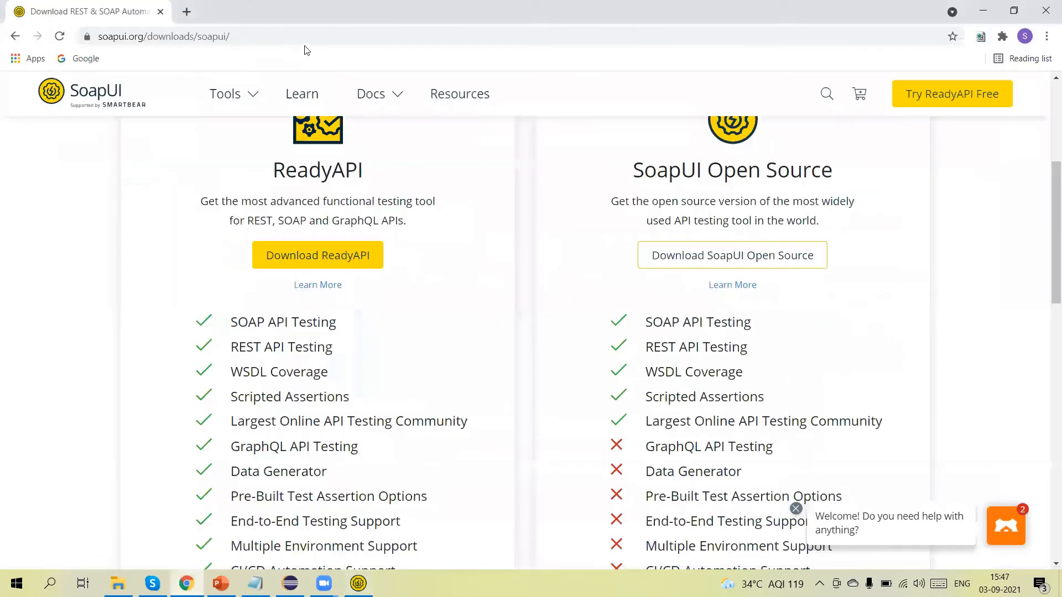
left_click(263, 39)
key("ctrl+c")
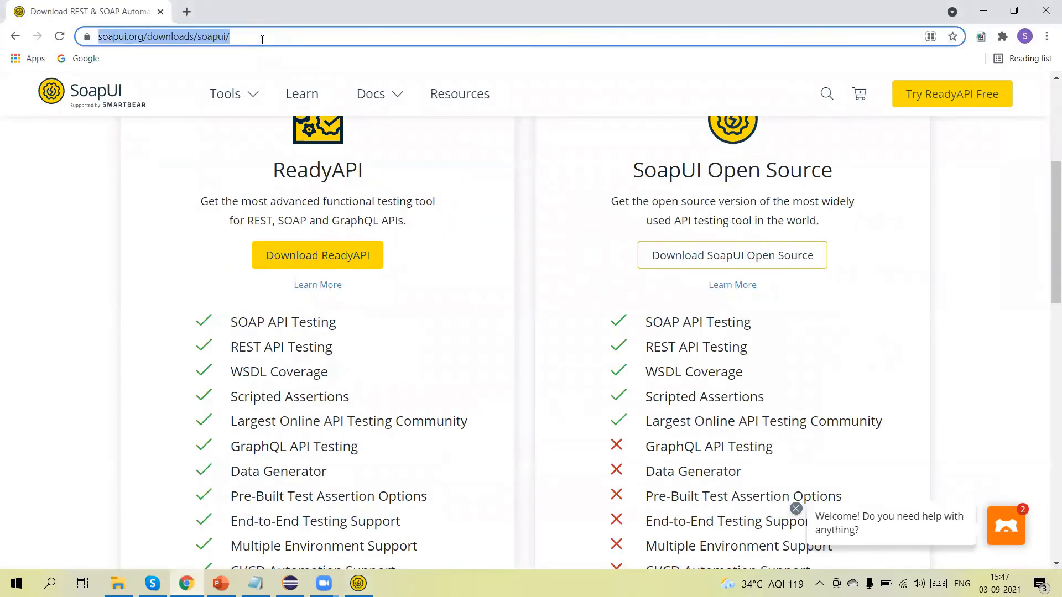
key("alt+Tab")
left_click(500, 216)
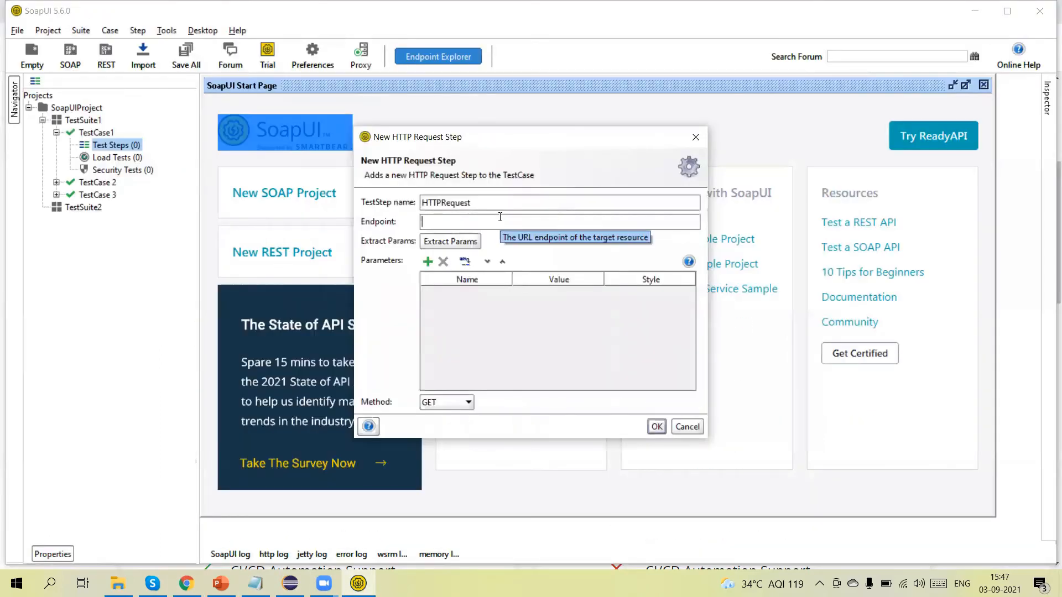
key("ctrl+v")
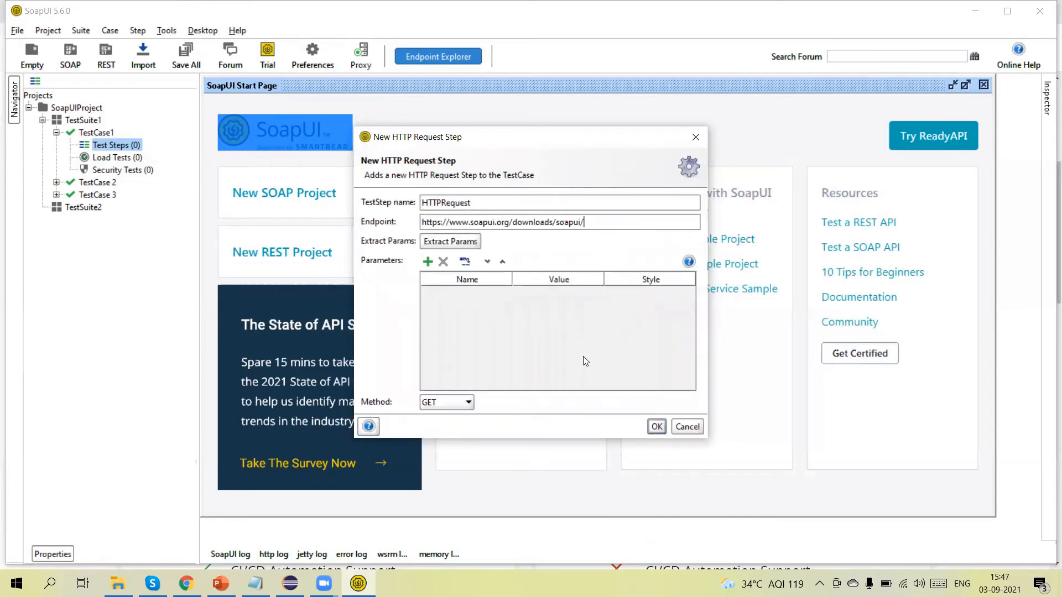
left_click(655, 426)
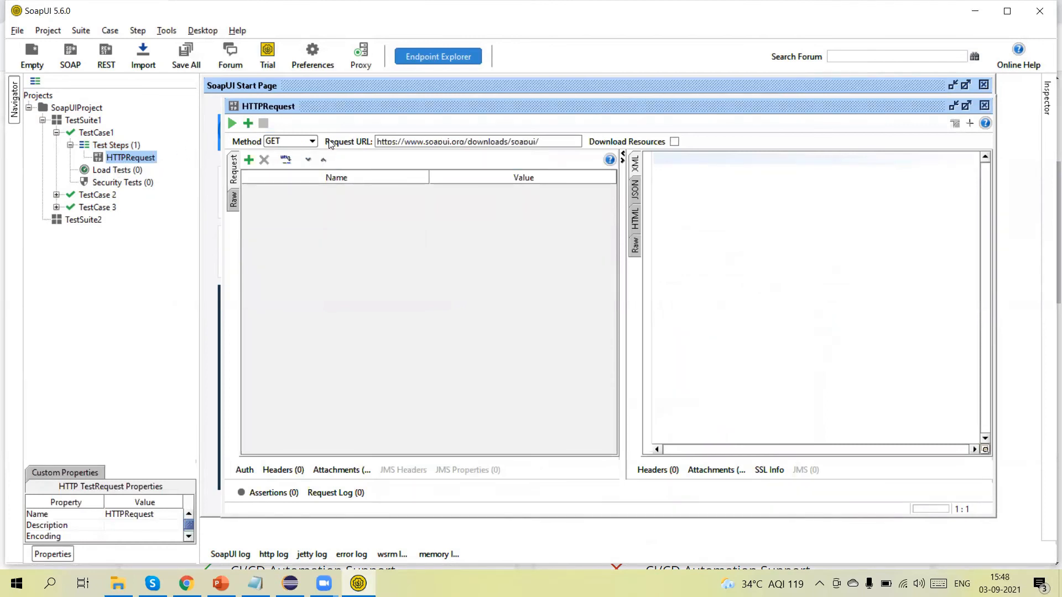
Run the HTTPRequest step and look through the returned page in the HTML response view
left_click(233, 124)
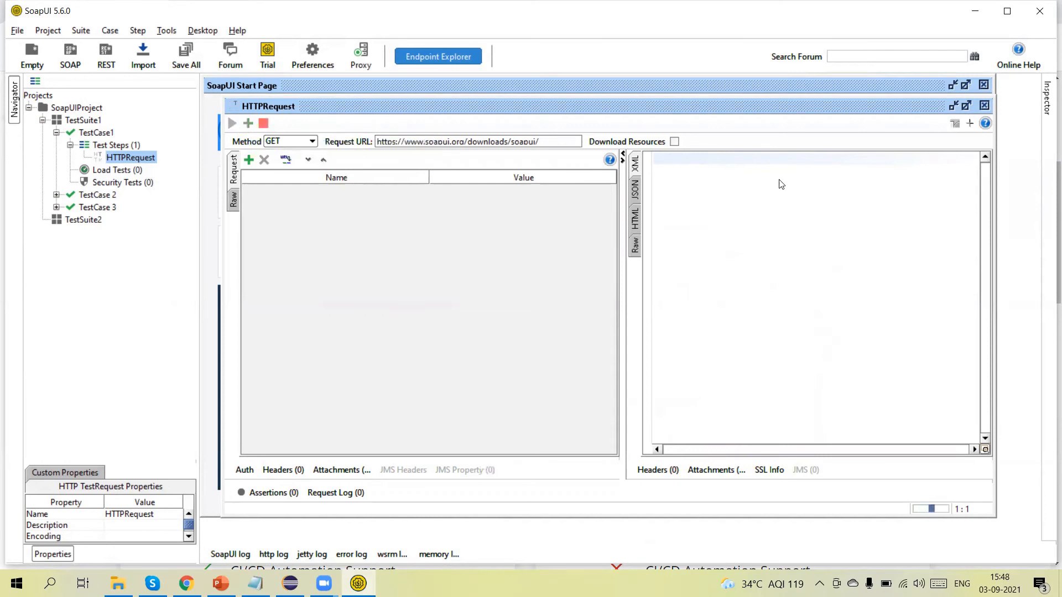
left_click(714, 211)
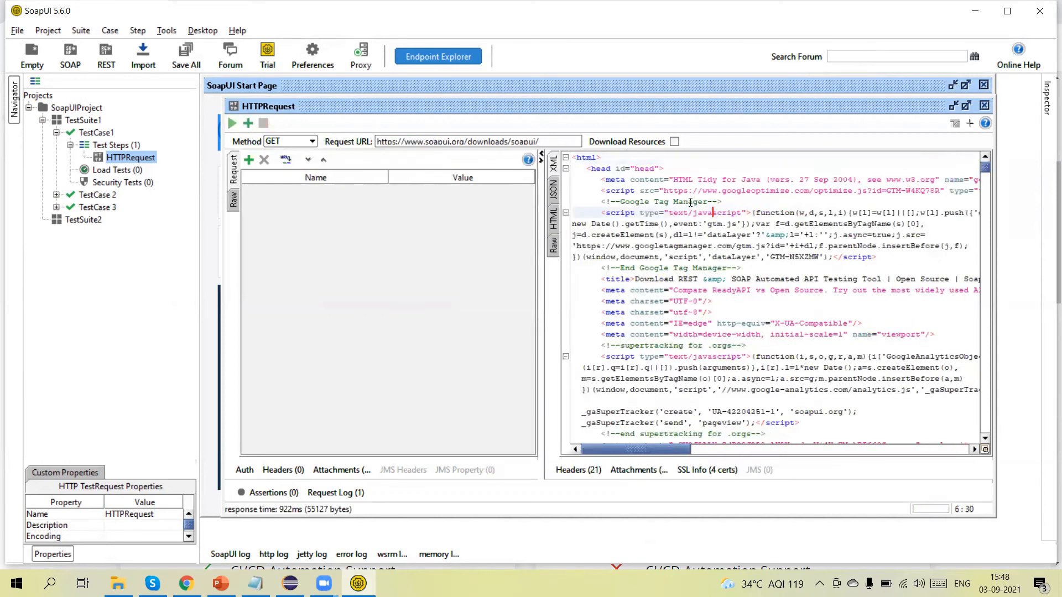
left_click(553, 219)
scroll(750, 224, "down", 10)
scroll(751, 225, "down", 15)
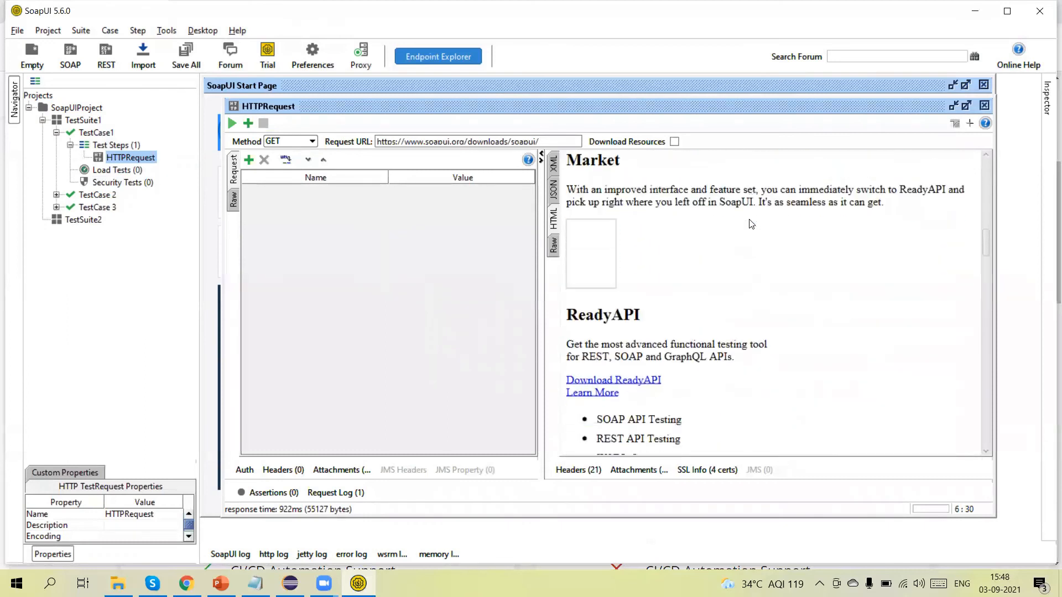
scroll(752, 226, "down", 15)
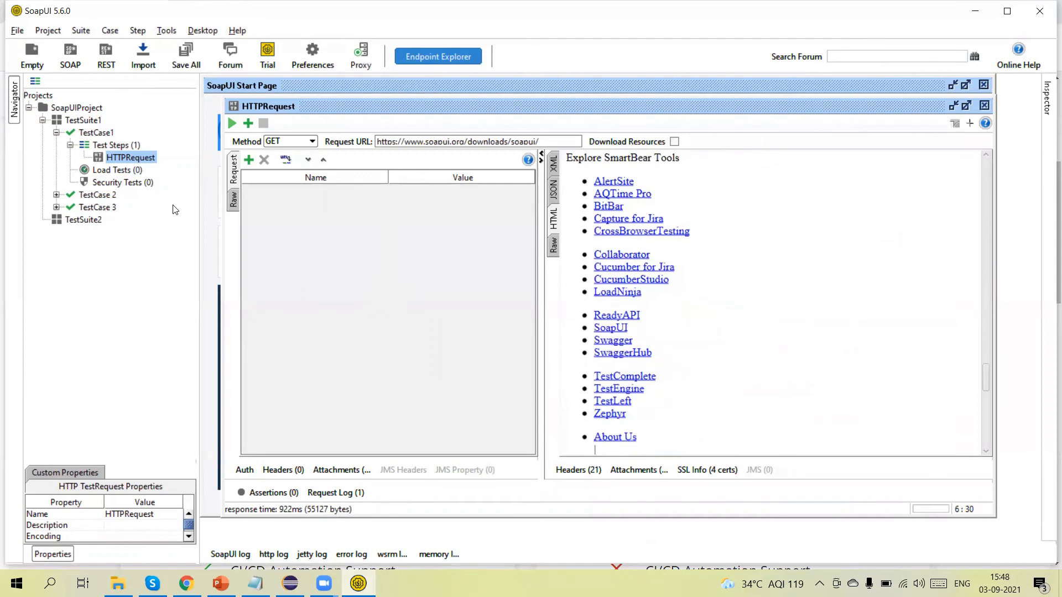
Save all projects, storing SoapUIProject on the Desktop under the suggested file name SoapUIProject-soapui-project.xml
left_click(17, 30)
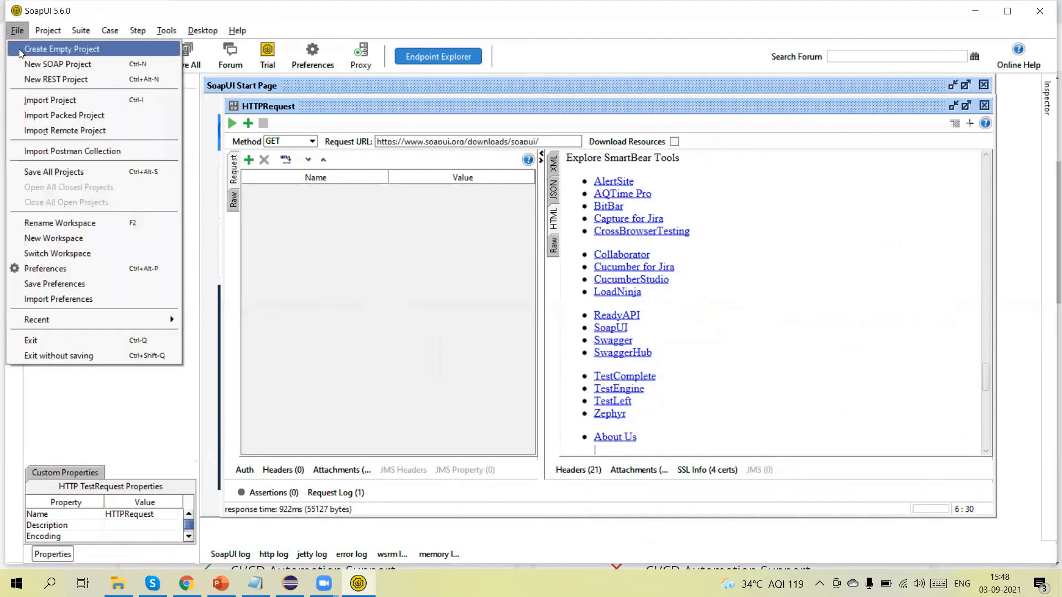
left_click(51, 171)
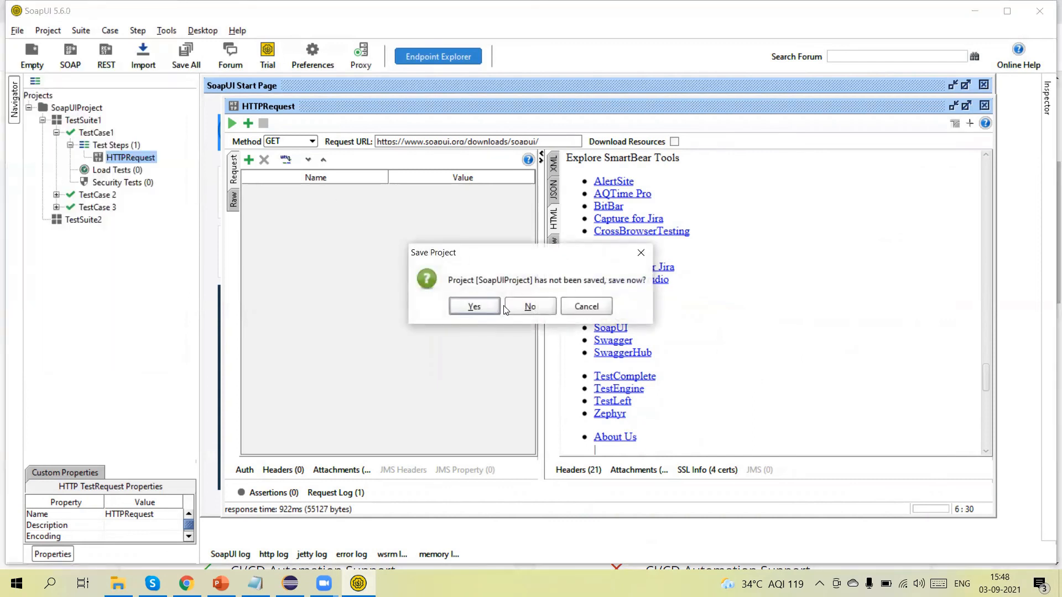
left_click(475, 306)
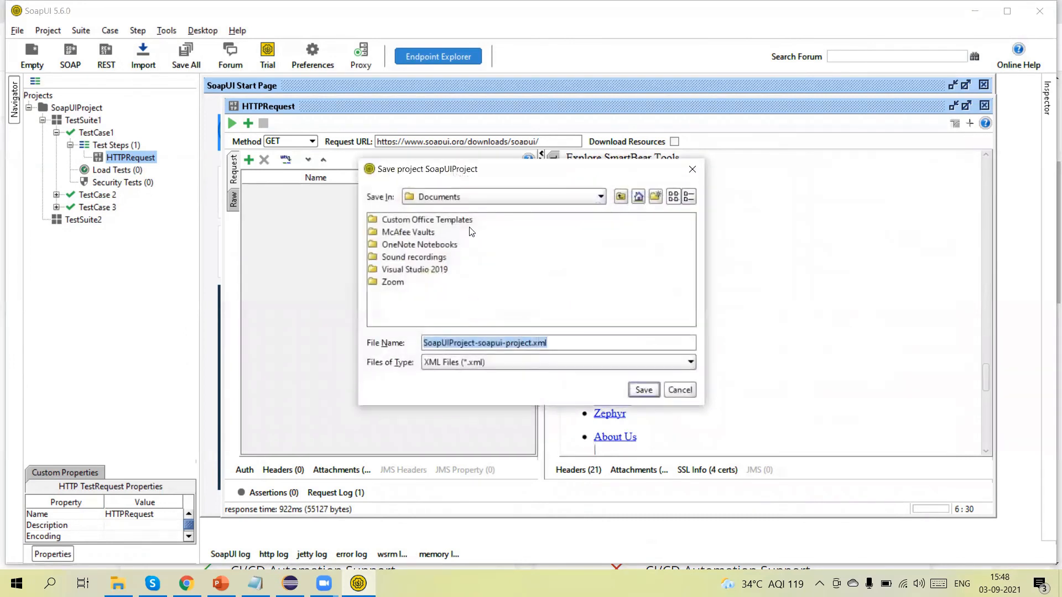
left_click(520, 343)
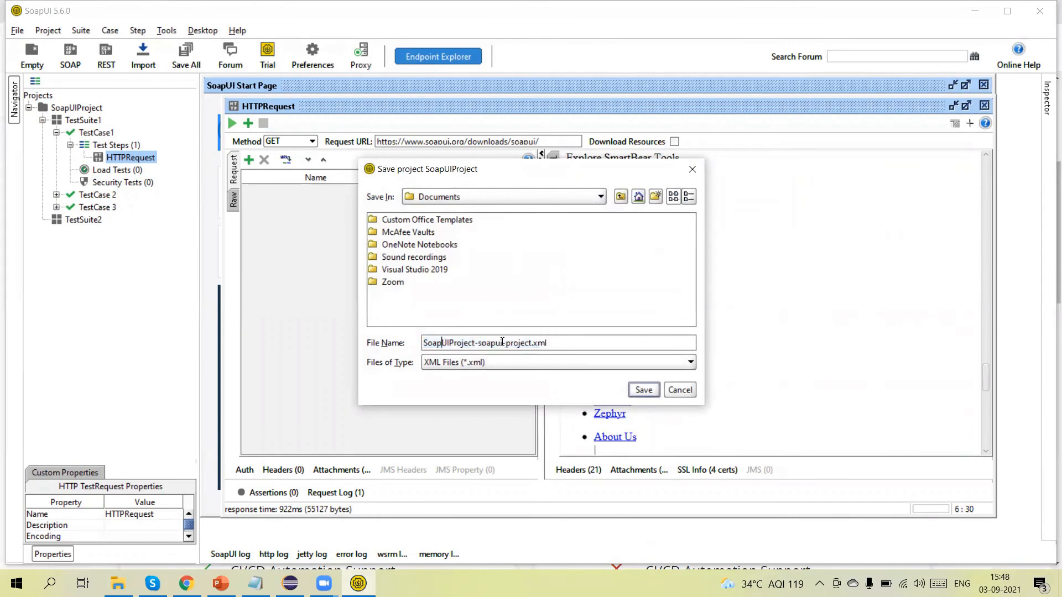
left_click_drag(531, 343, 423, 343)
left_click(481, 343)
left_click_drag(473, 343, 560, 345)
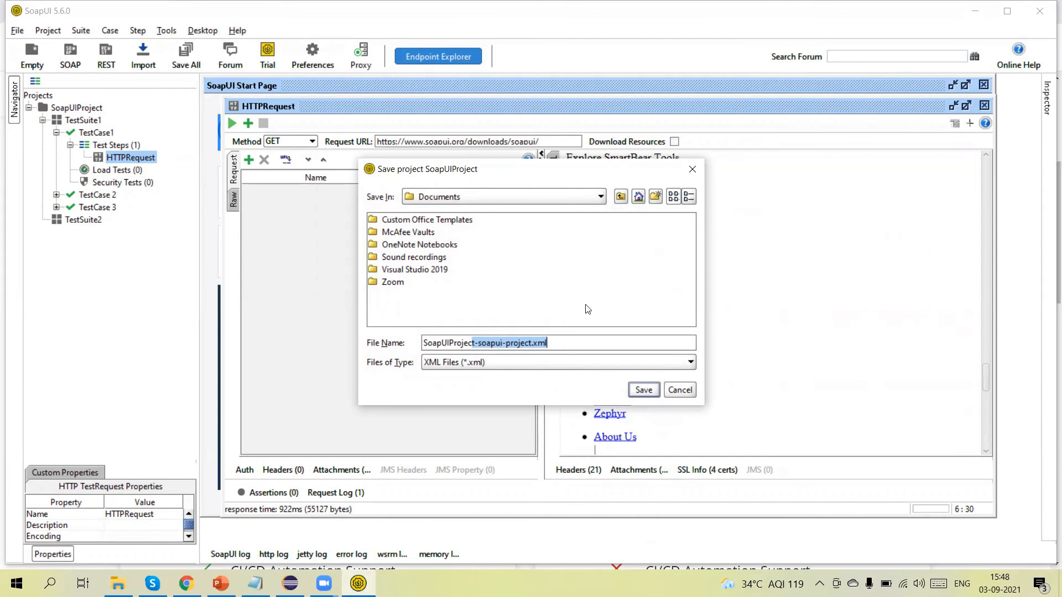
left_click(638, 197)
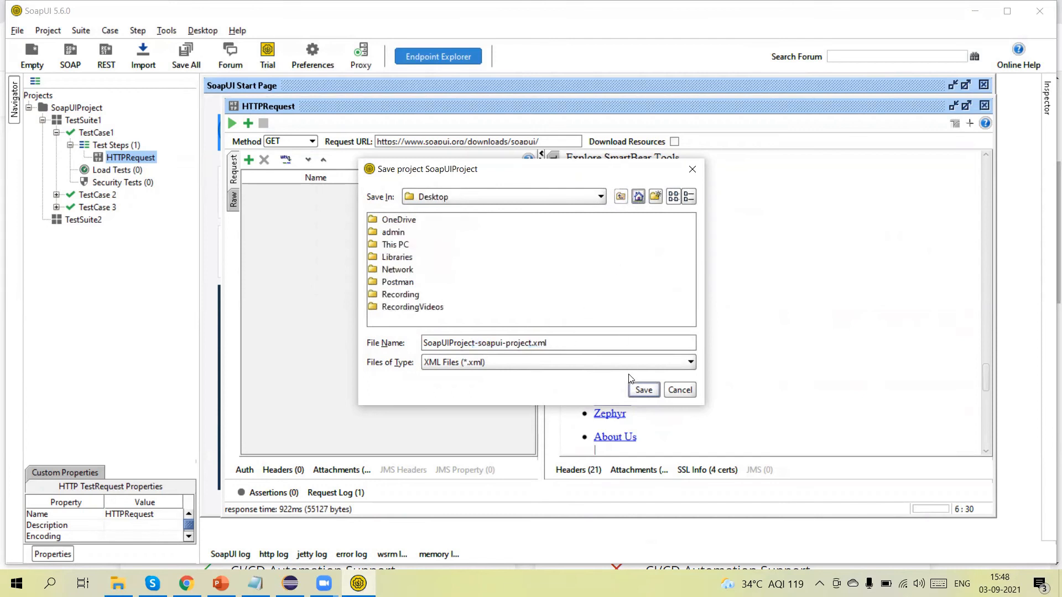
left_click(643, 390)
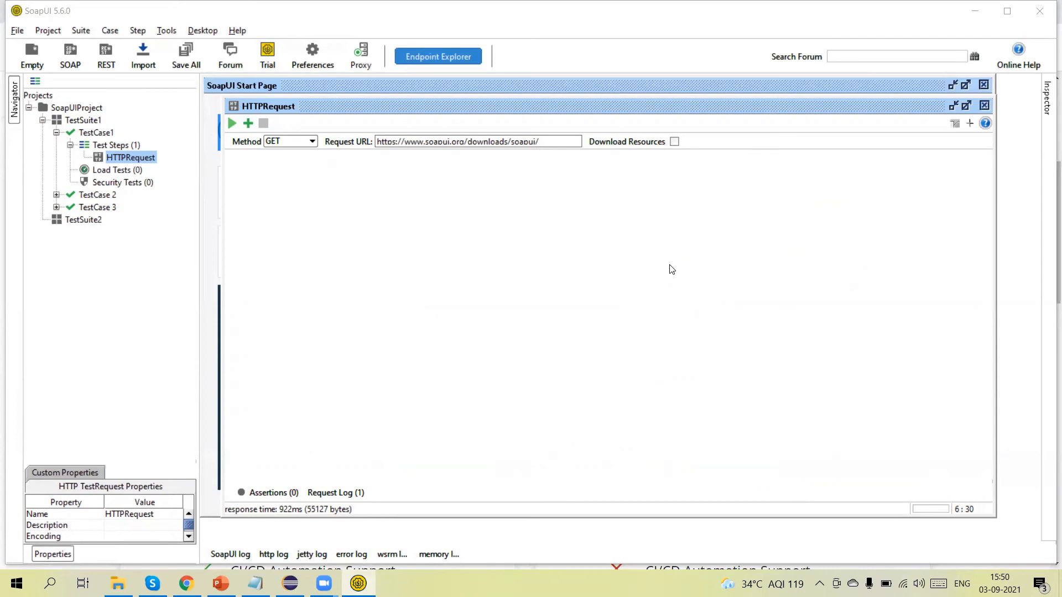
Open the SoapUIProject overview maximized and add a project-level property Var with the value value1
left_click(57, 132)
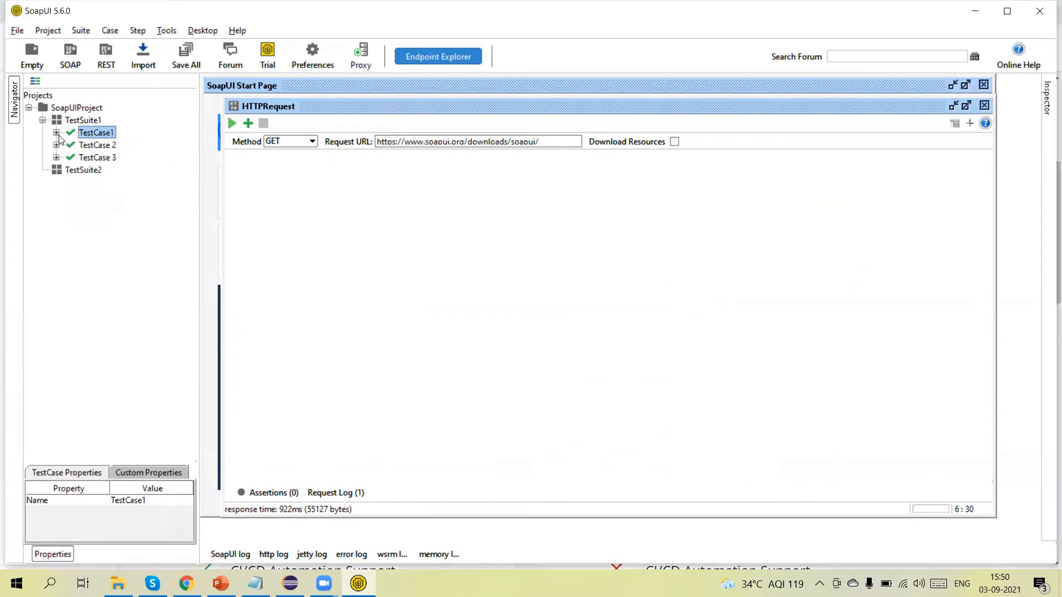
double_click(72, 107)
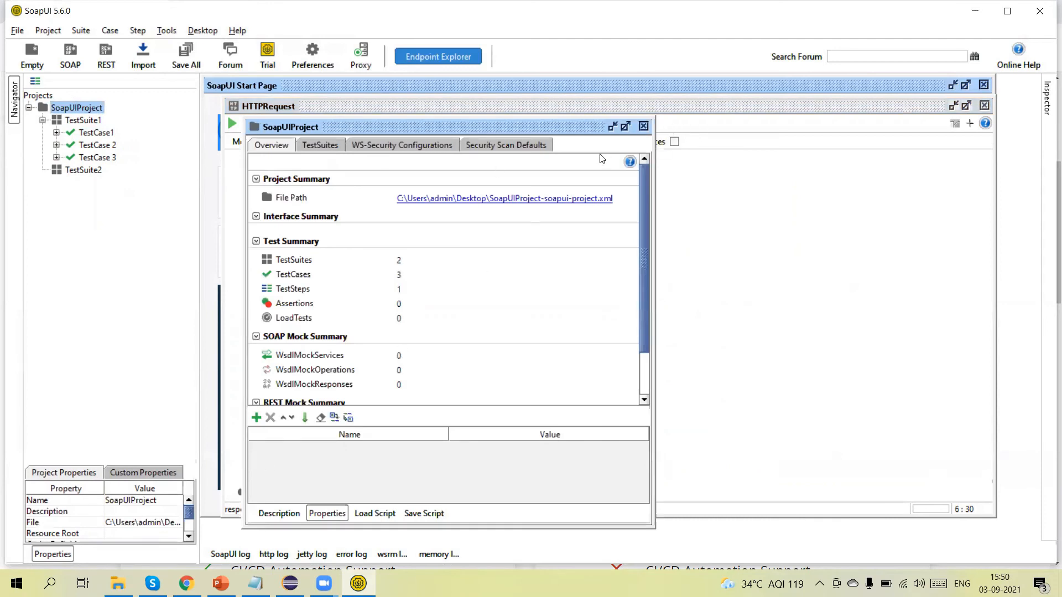
left_click(625, 127)
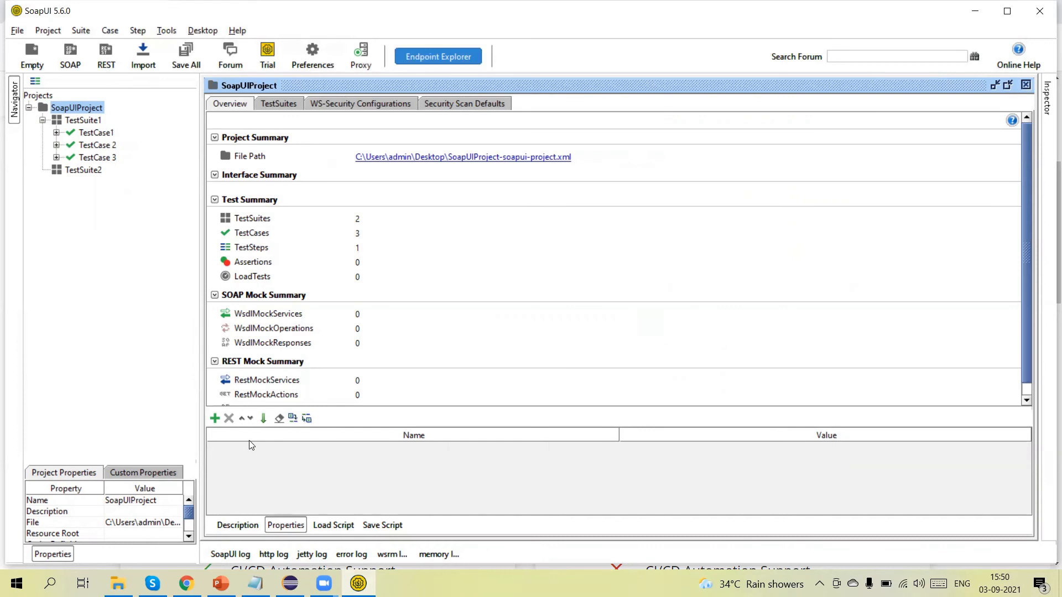
left_click(215, 419)
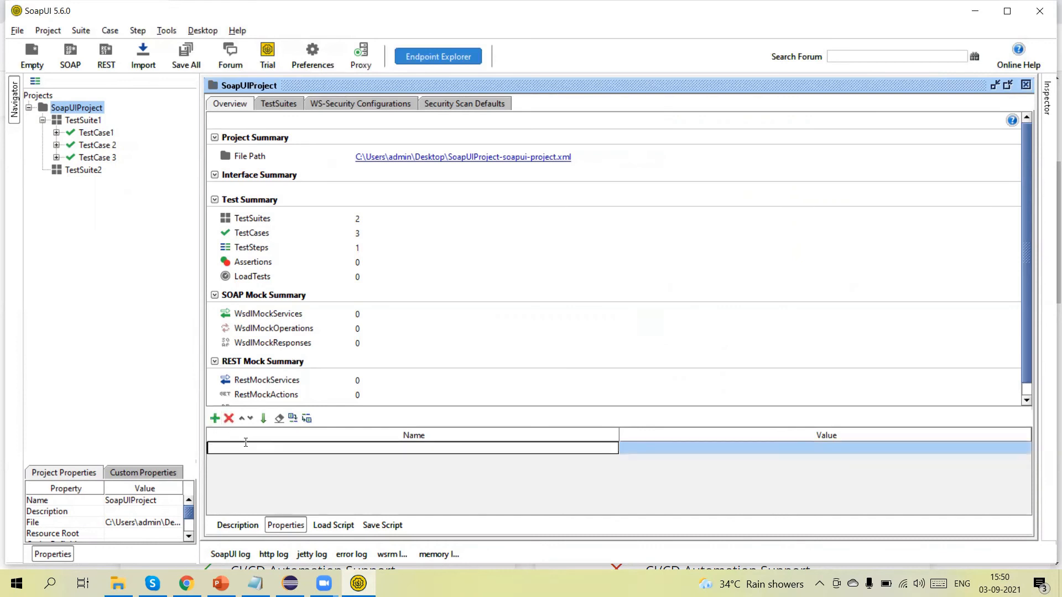
type("Var")
left_click(296, 527)
left_click(296, 527)
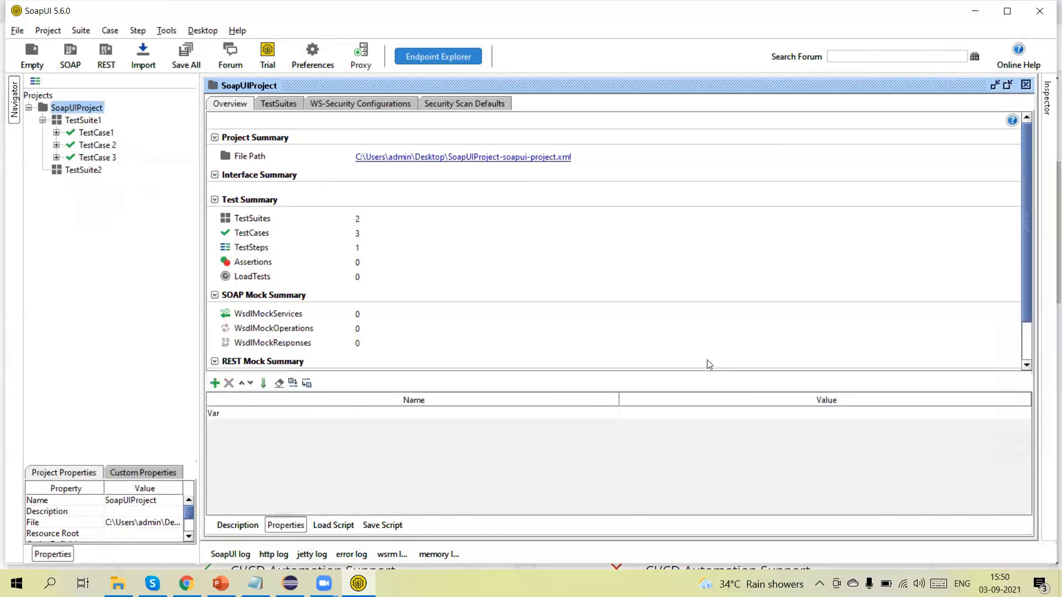
double_click(654, 414)
type("Value1")
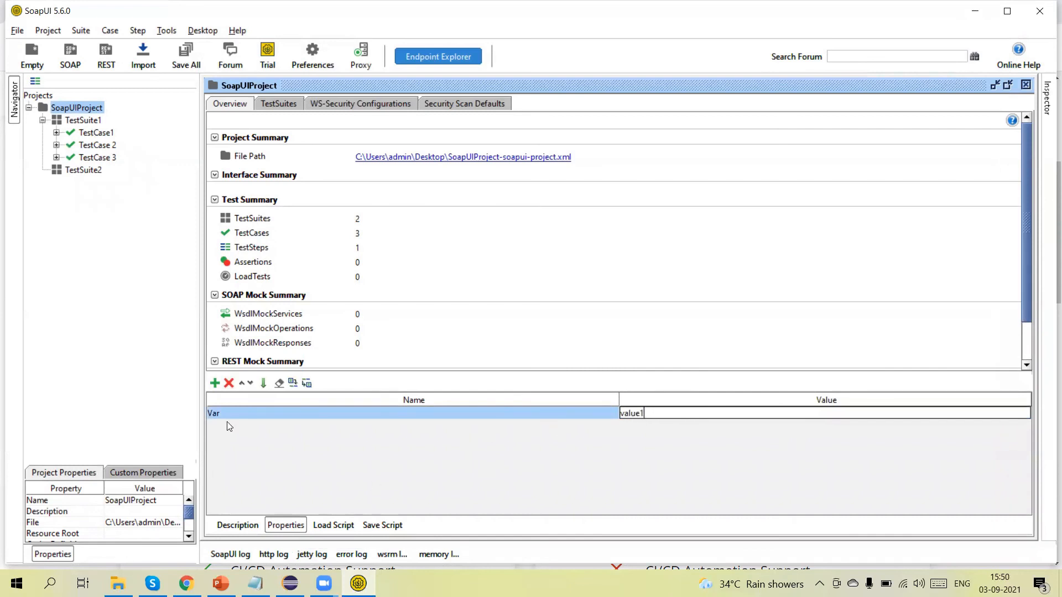
Add a second project-level property named Var2 with the value Value2
left_click(216, 383)
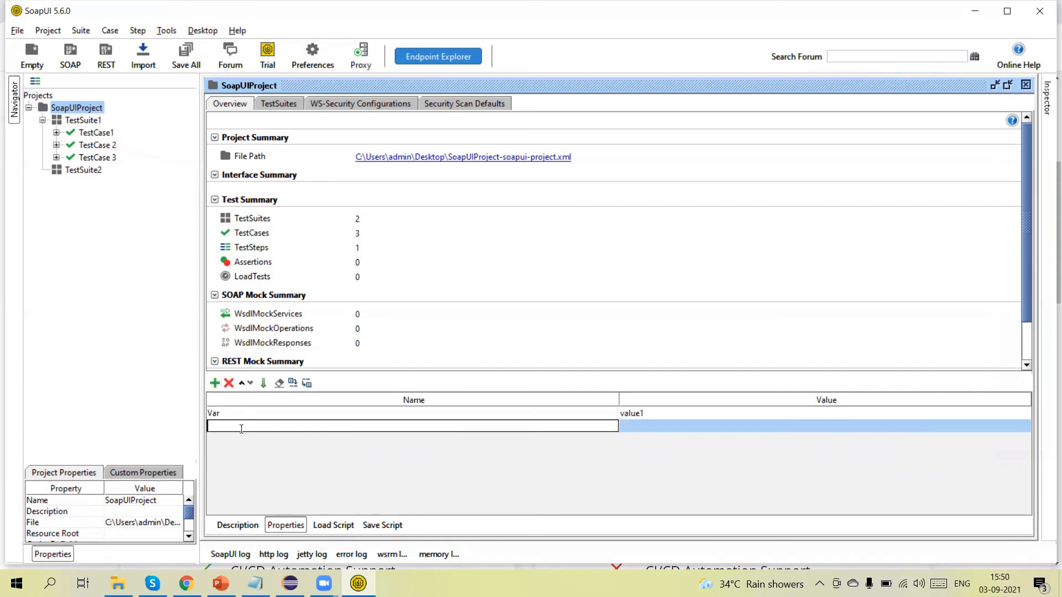
type("Var2")
left_click(637, 420)
type("Value2")
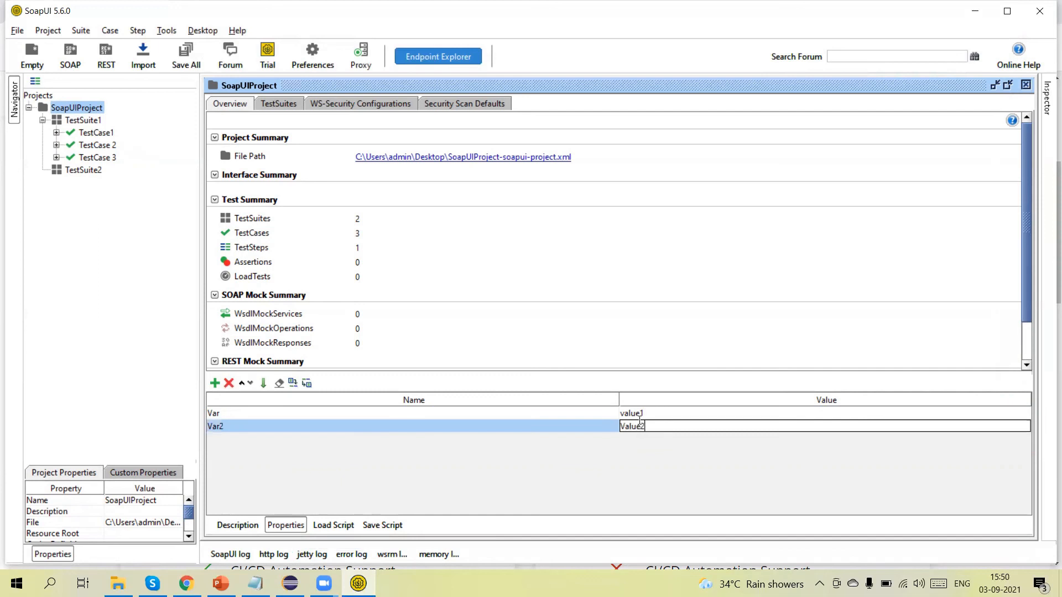
left_click(525, 410)
left_click(524, 409)
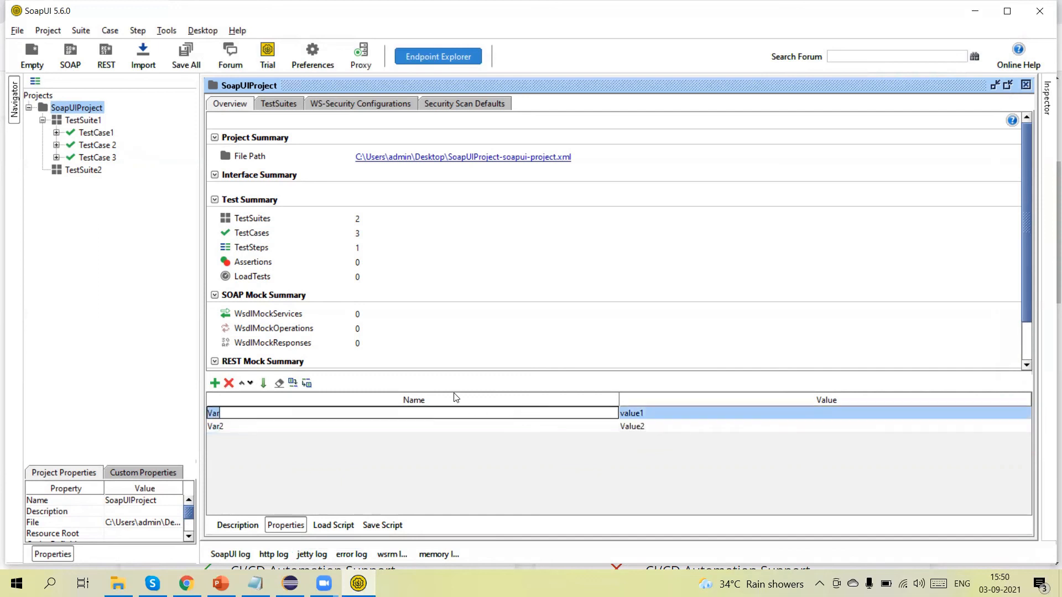
Open TestSuite1's editor, show its properties table, and try out a new blank property without naming it
double_click(90, 122)
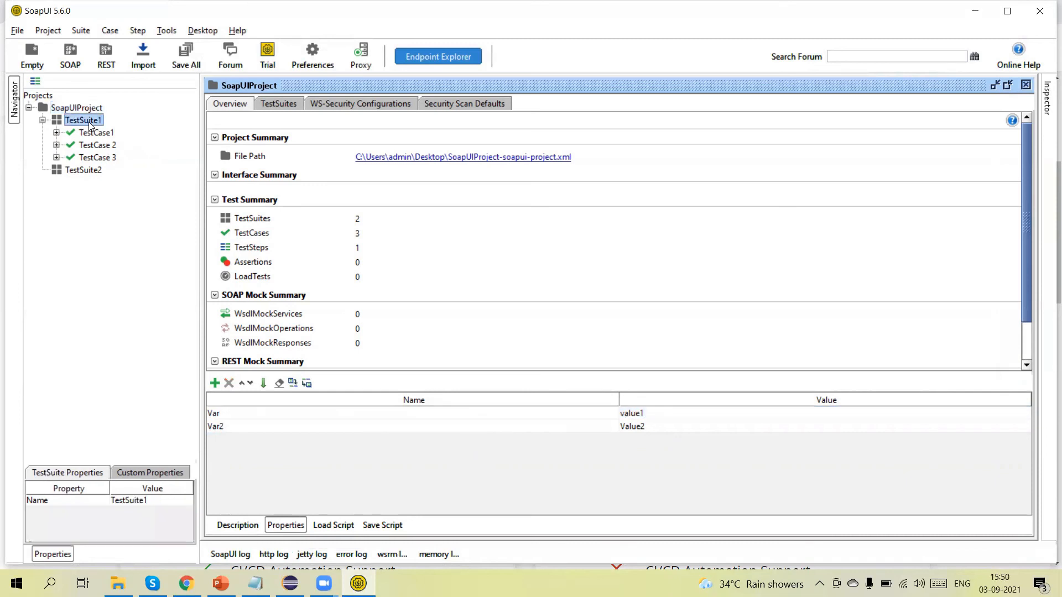
left_click(576, 147)
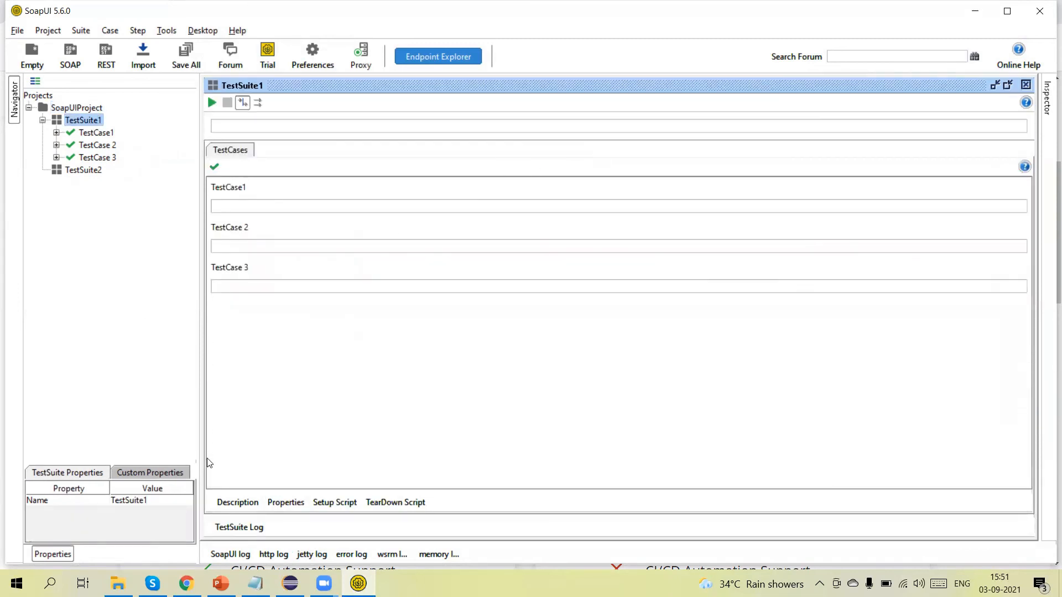
left_click(287, 503)
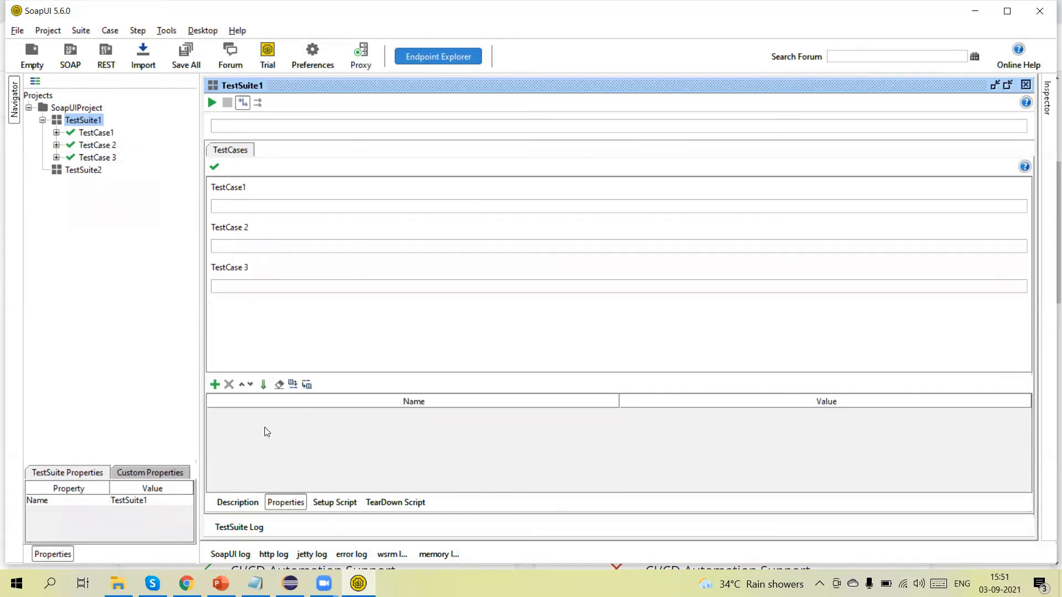
left_click(214, 384)
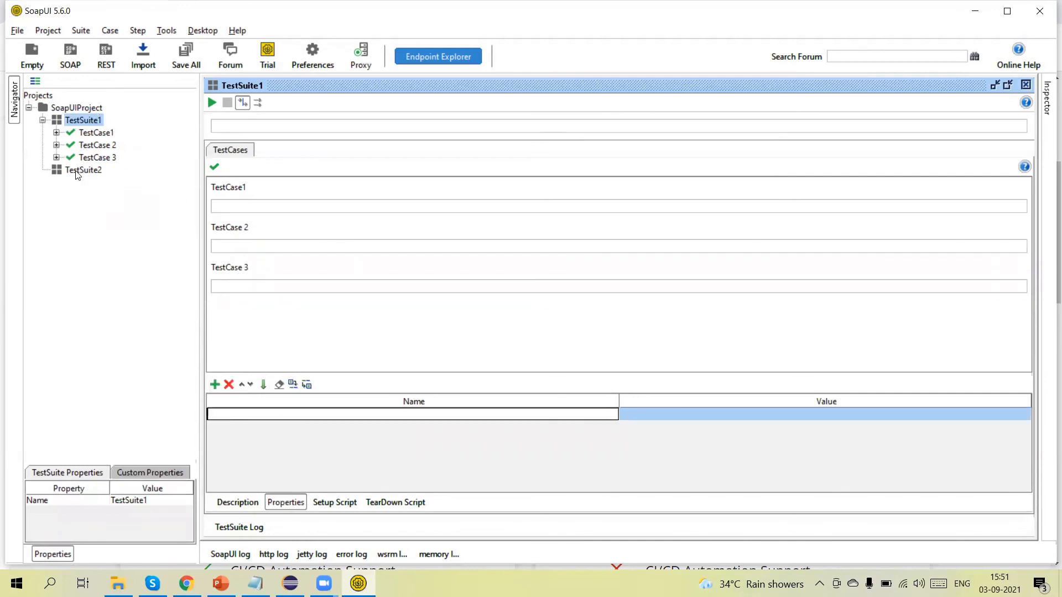
left_click(86, 123)
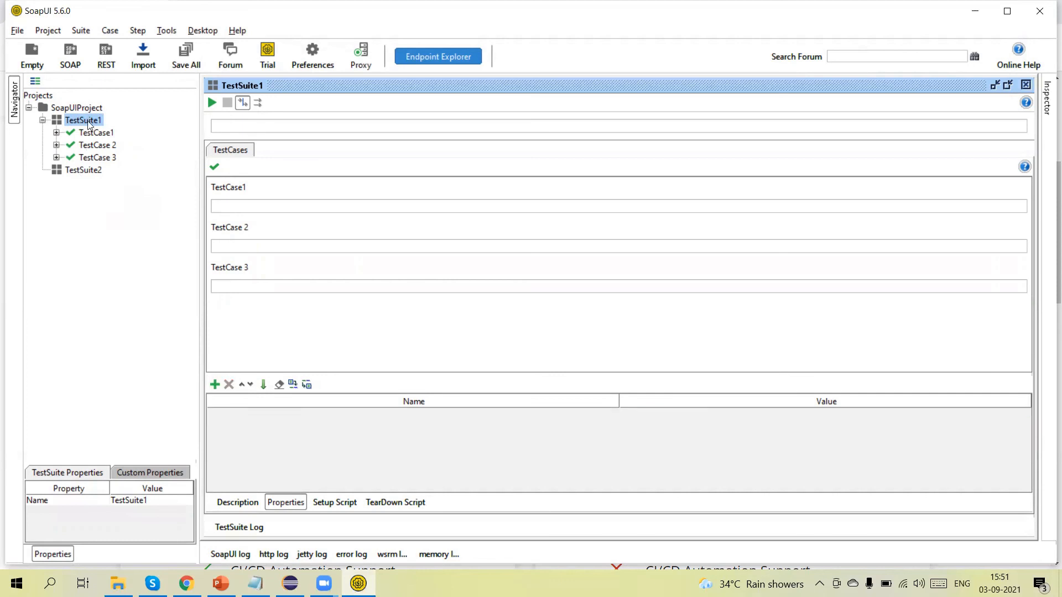
left_click(77, 172)
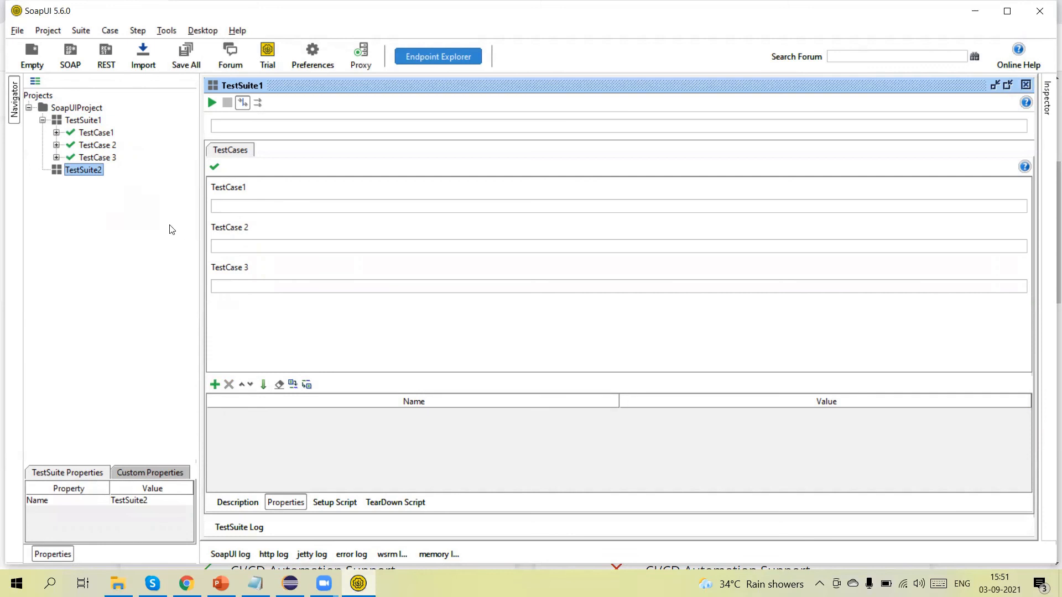
Open TestCase1 maximized and add a test-case property TestPart1 with the value Value
left_click(96, 133)
double_click(96, 133)
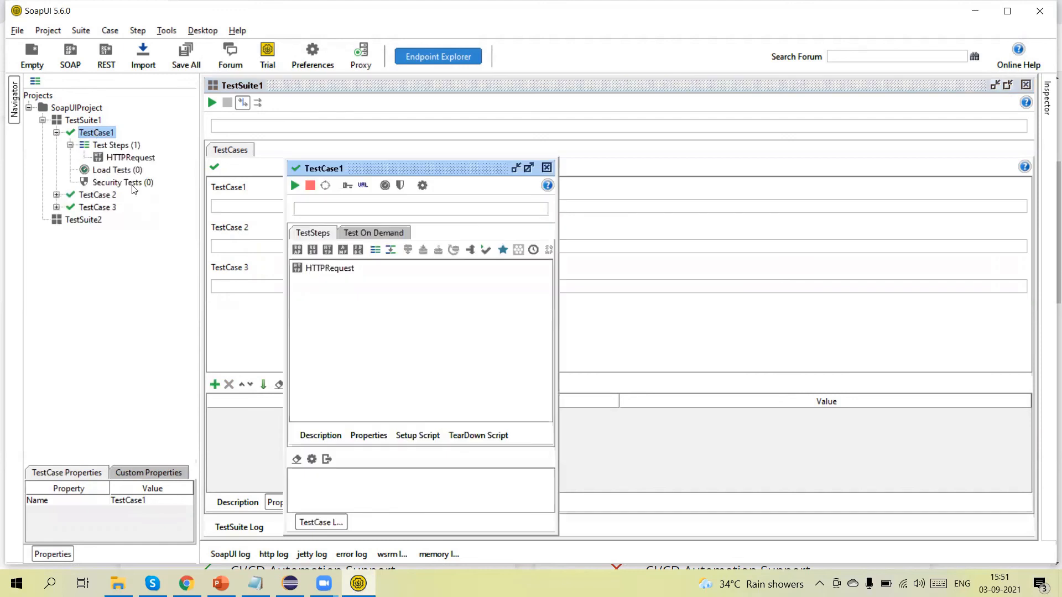
left_click(525, 167)
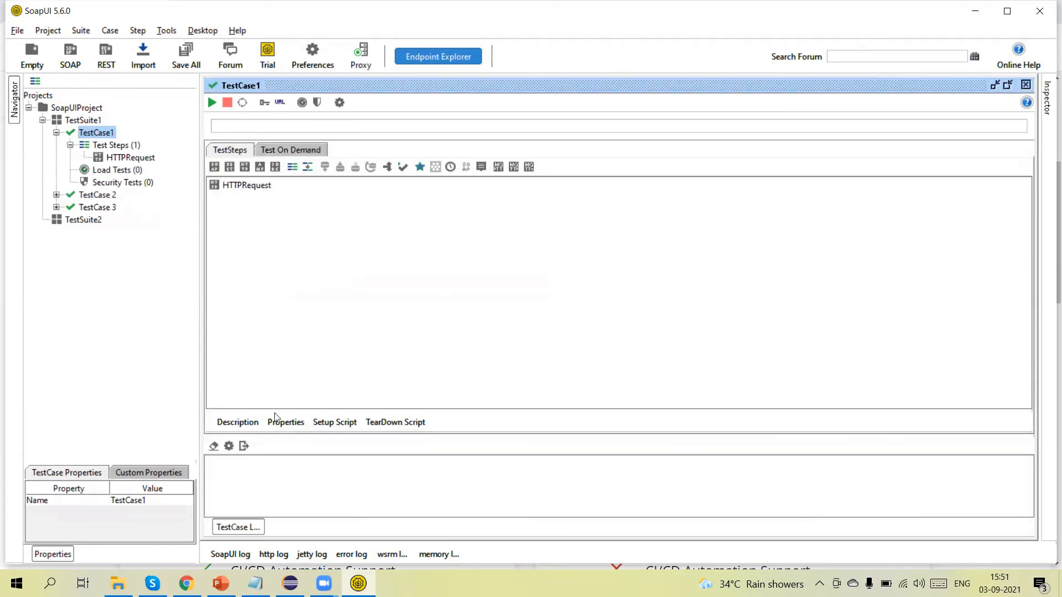
left_click(285, 422)
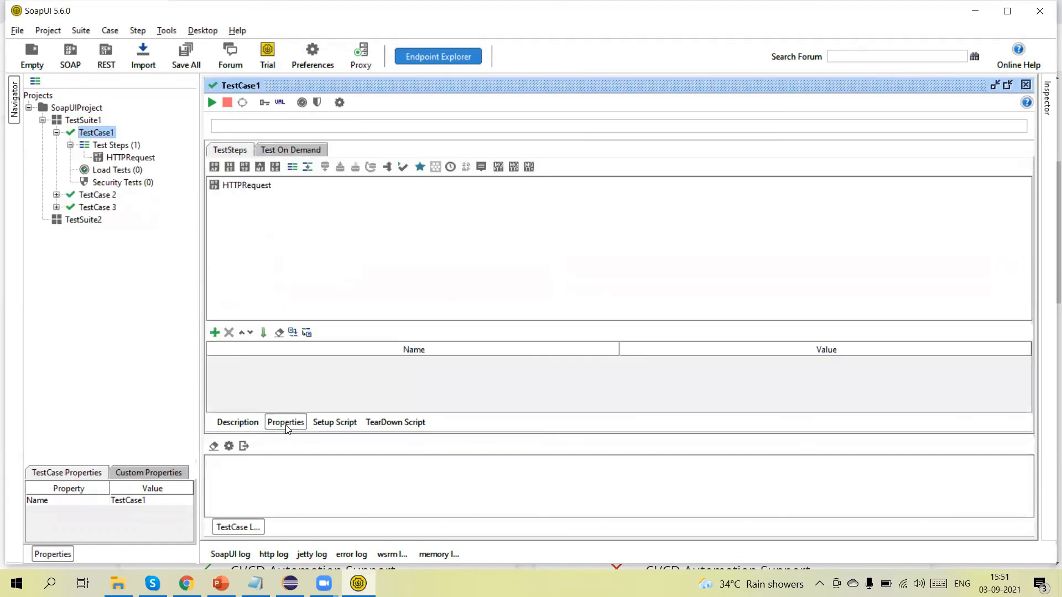
left_click(215, 332)
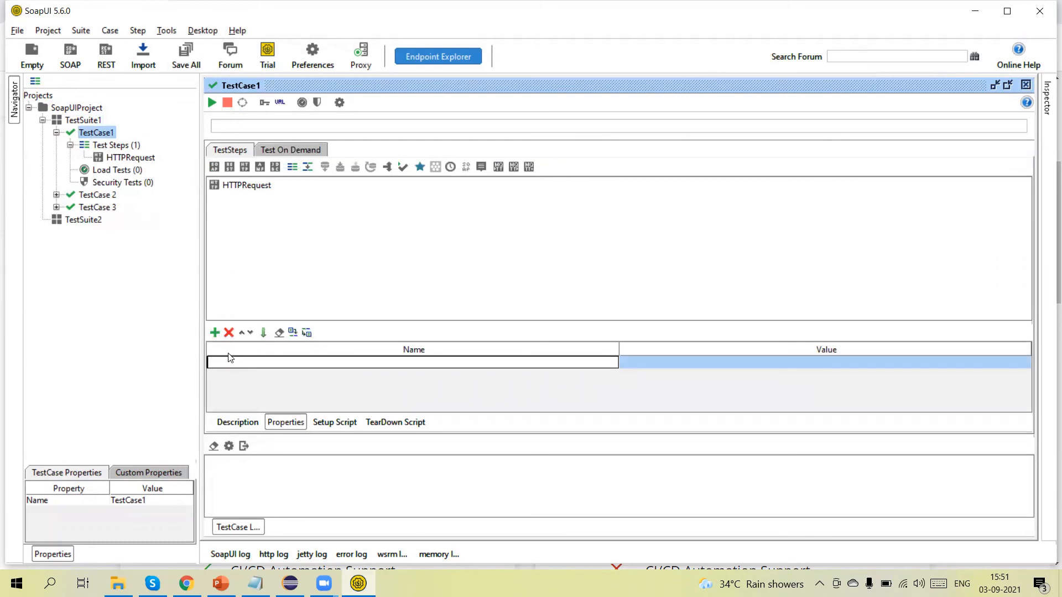
type("TestPart1")
double_click(652, 362)
type("C")
key("BackSpace")
type("Value")
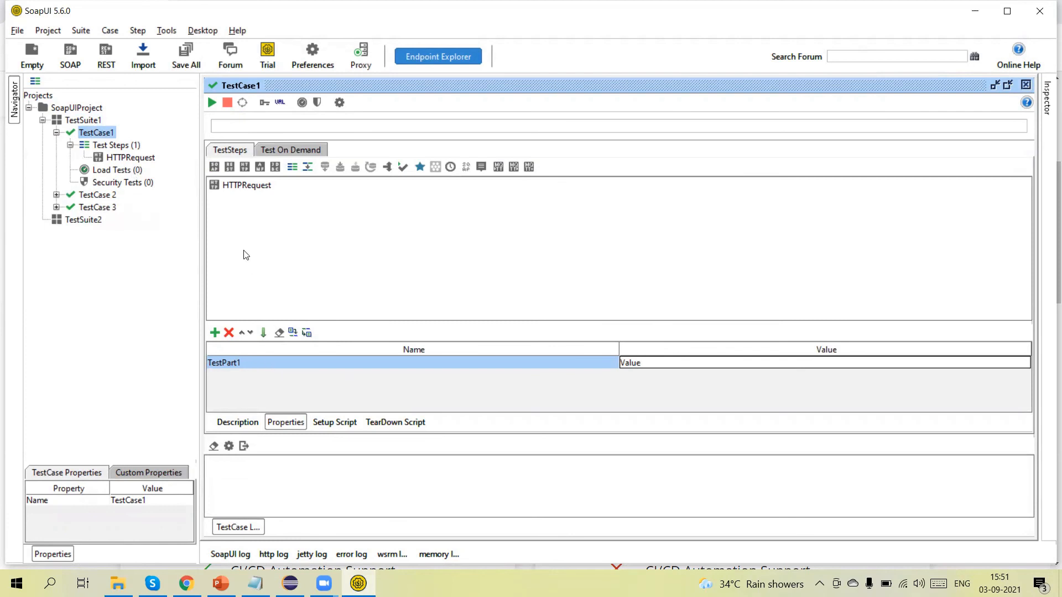
Expand TestCase 2 in the project tree to view its contents, and select the HTTPRequest step in TestCase1
left_click(56, 134)
left_click(56, 133)
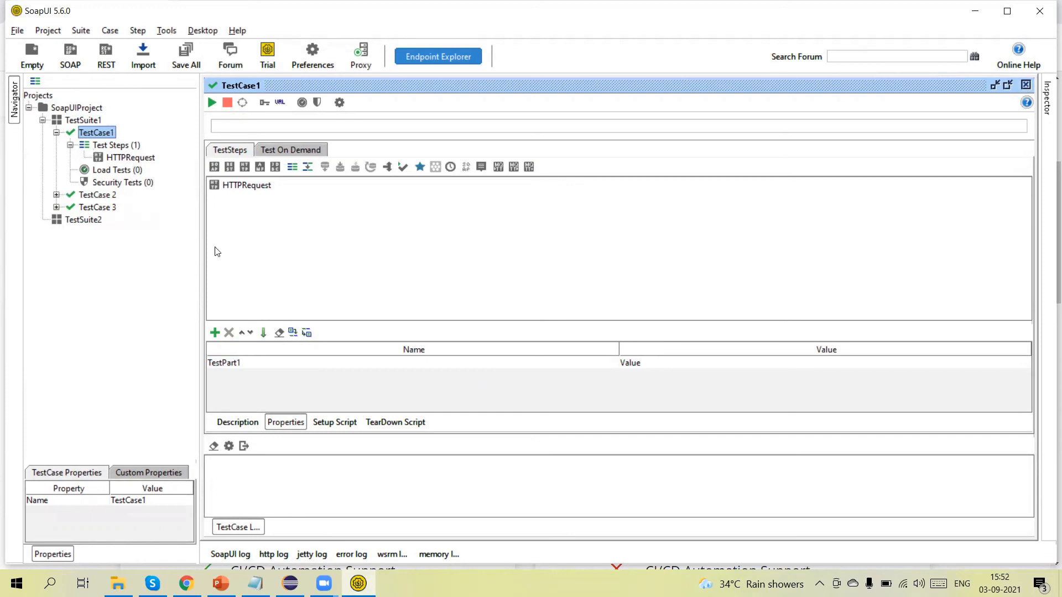
left_click(97, 196)
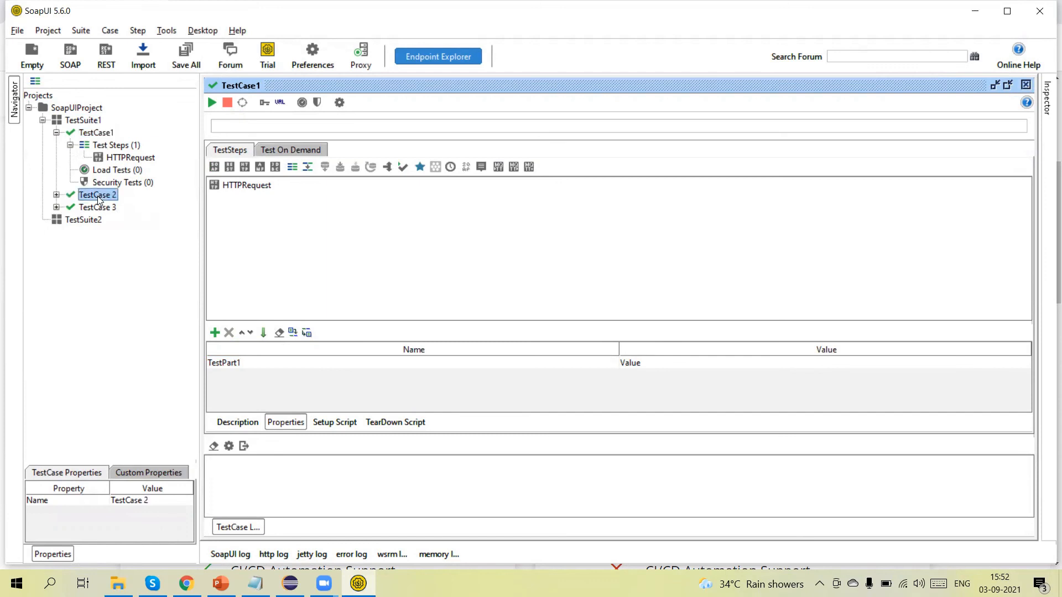
left_click(56, 195)
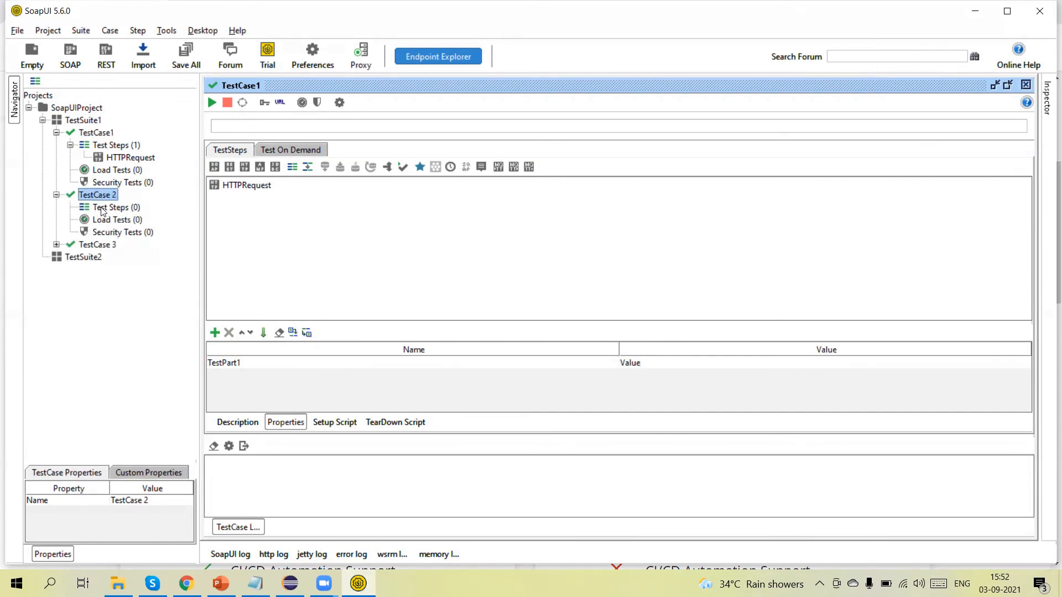
left_click(323, 237)
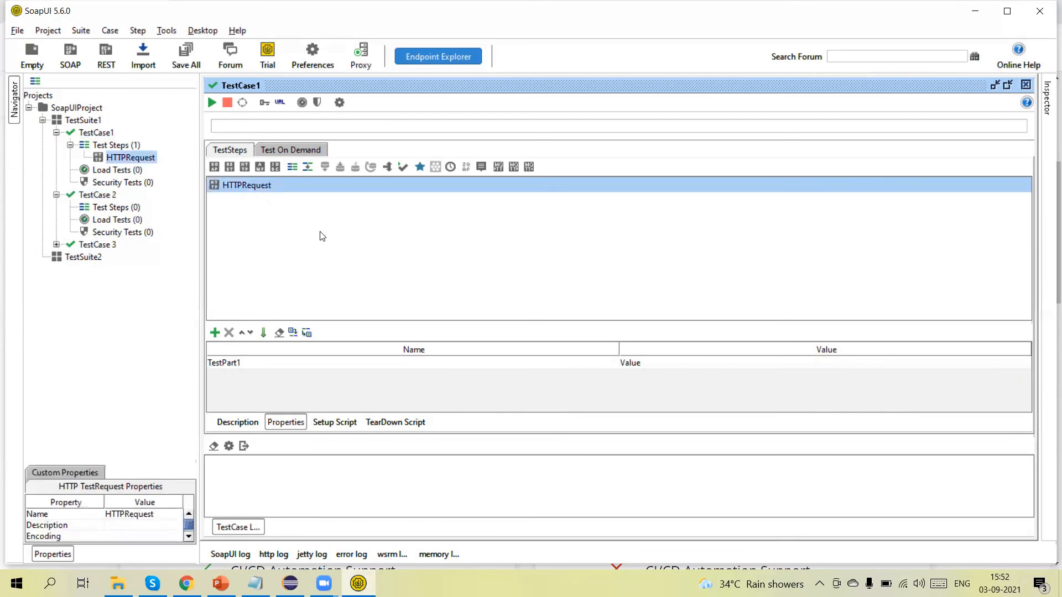